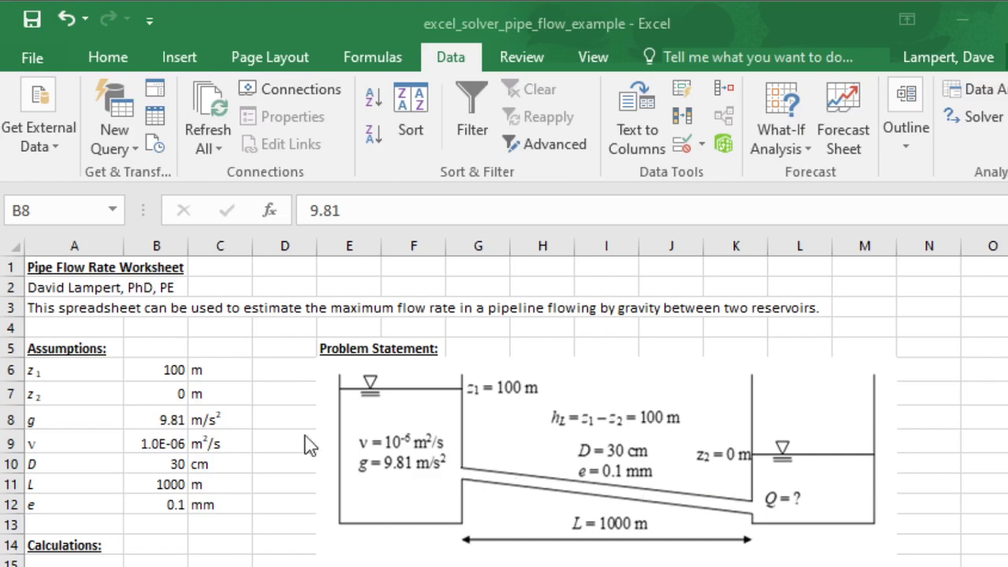
# Review the worksheet title, author line, description and Assumptions heading in column A
pyautogui.click(214, 420)
pyautogui.click(77, 272)
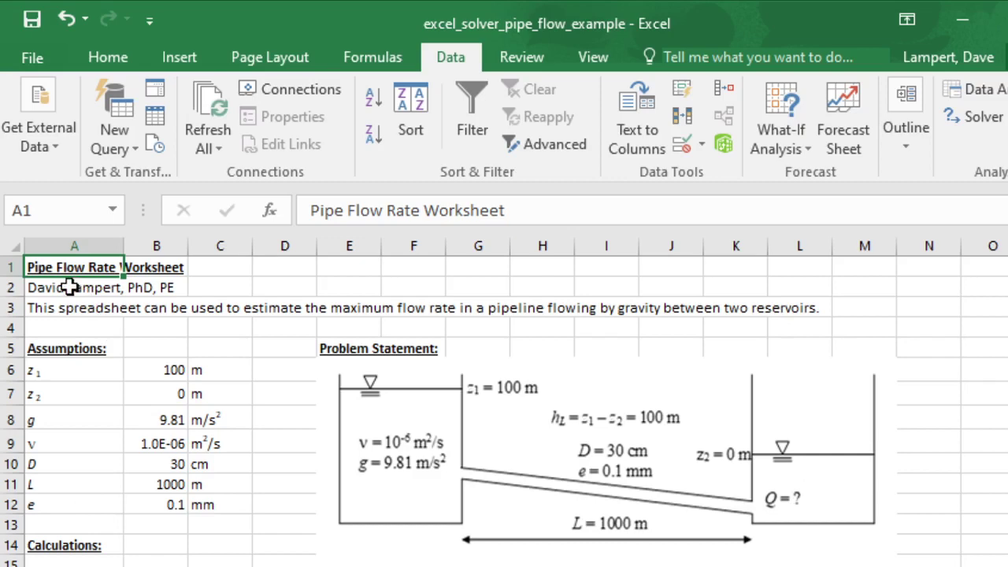
pyautogui.click(69, 289)
pyautogui.click(71, 309)
pyautogui.click(69, 275)
pyautogui.click(70, 348)
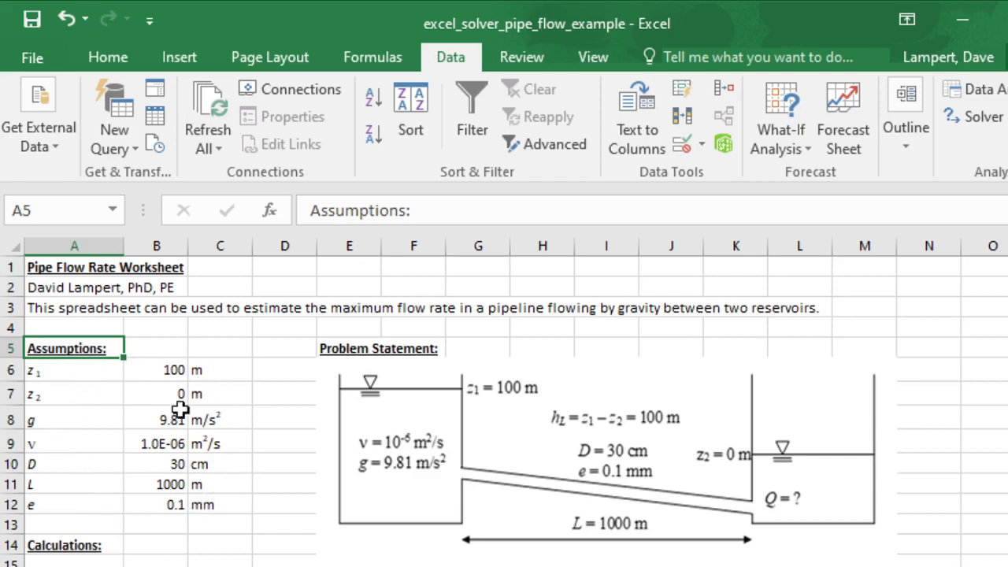
# Check the assumption values z1, z2, g, viscosity, D, L and roughness, then scroll to the Equations
pyautogui.click(164, 370)
pyautogui.click(166, 389)
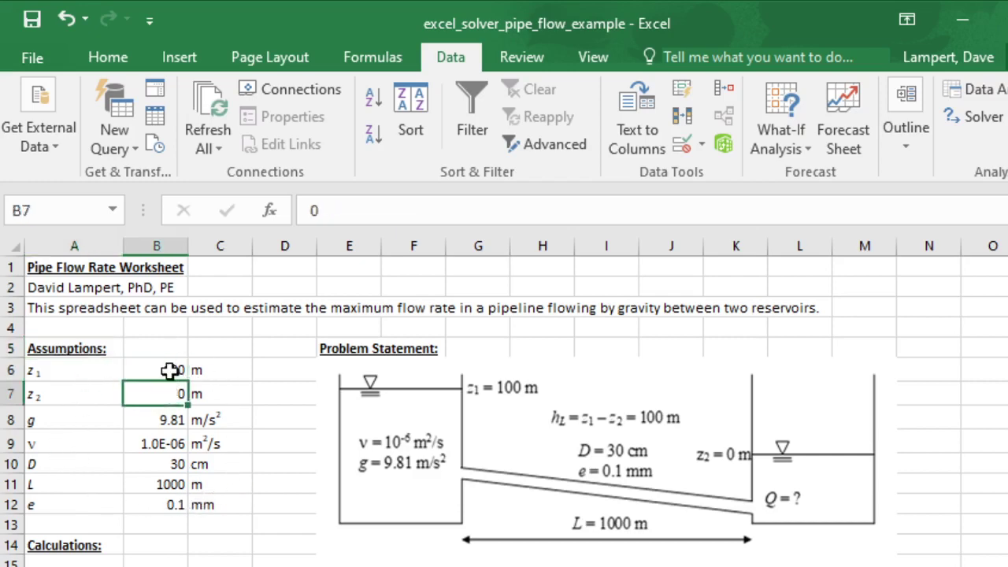
pyautogui.click(162, 418)
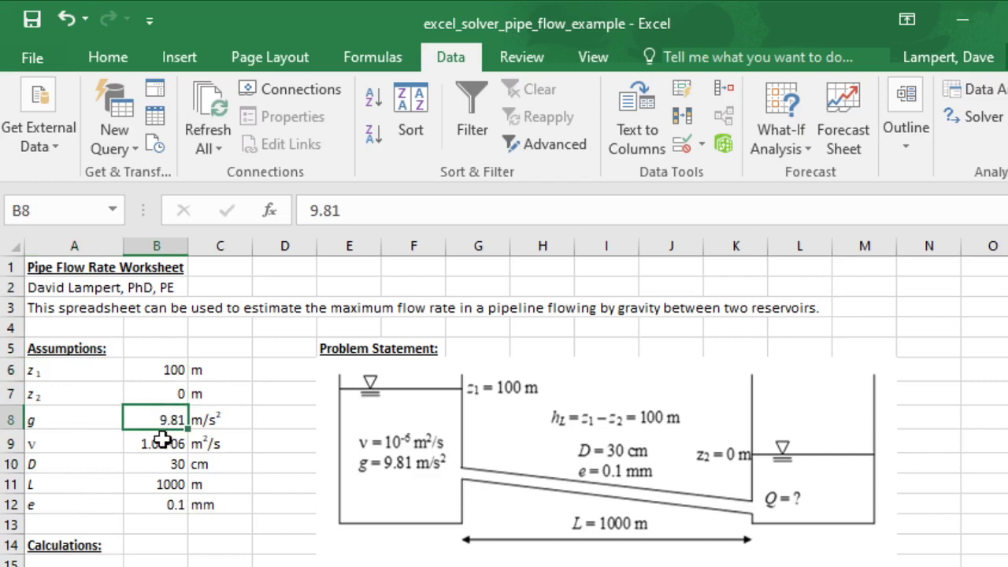
pyautogui.click(161, 441)
pyautogui.click(153, 464)
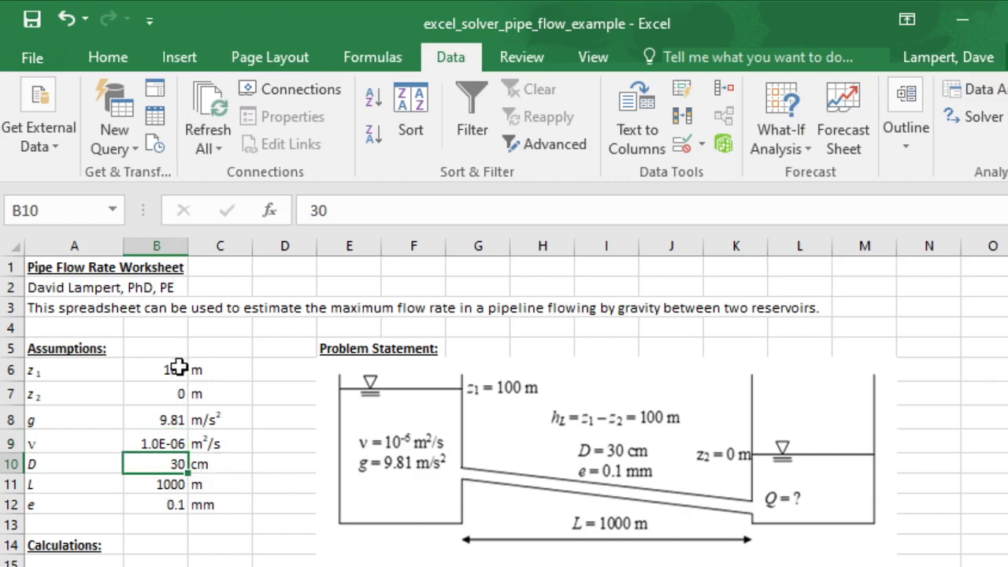
pyautogui.click(170, 485)
pyautogui.click(170, 505)
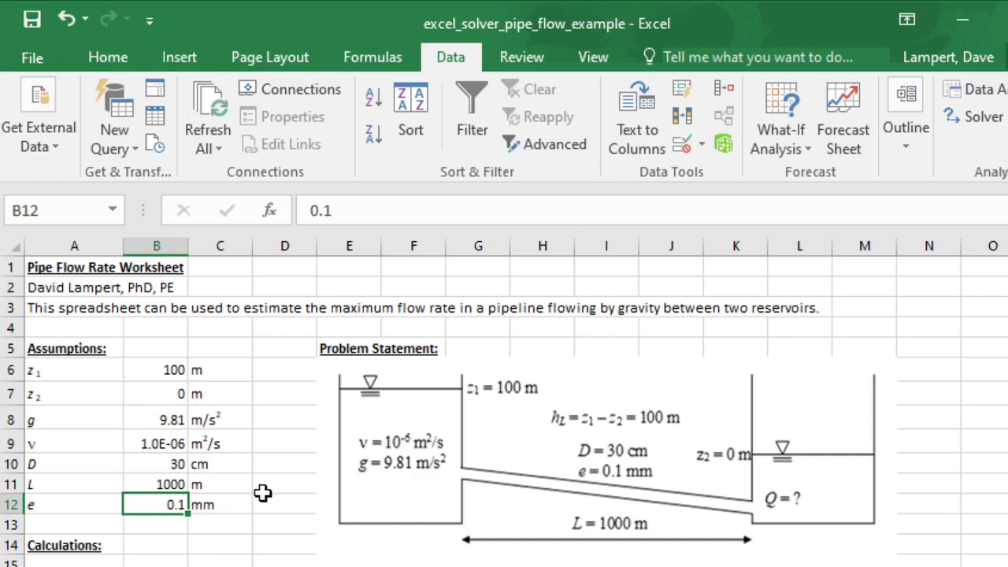
pyautogui.scroll(-1, 265, 493)
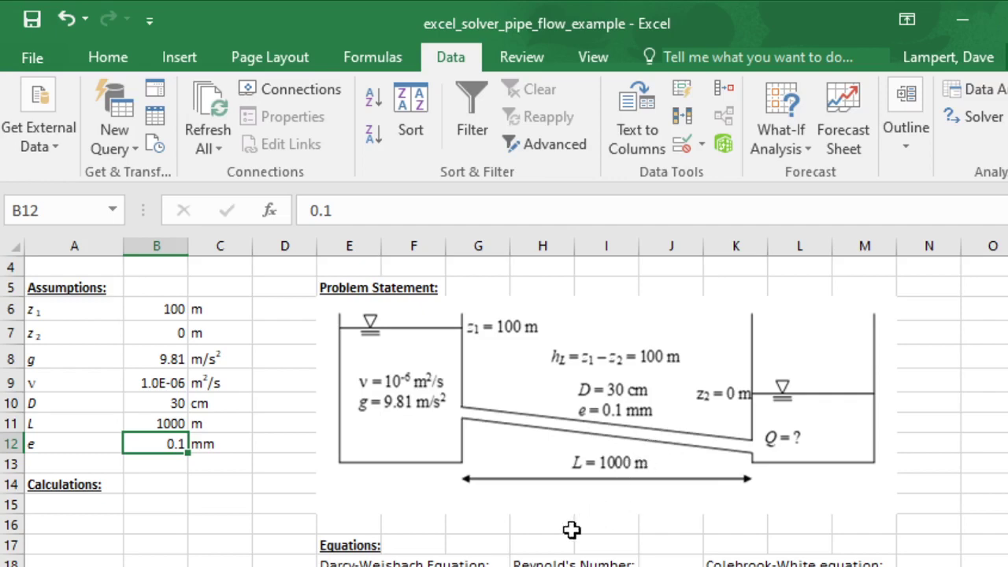
pyautogui.scroll(-1, 572, 529)
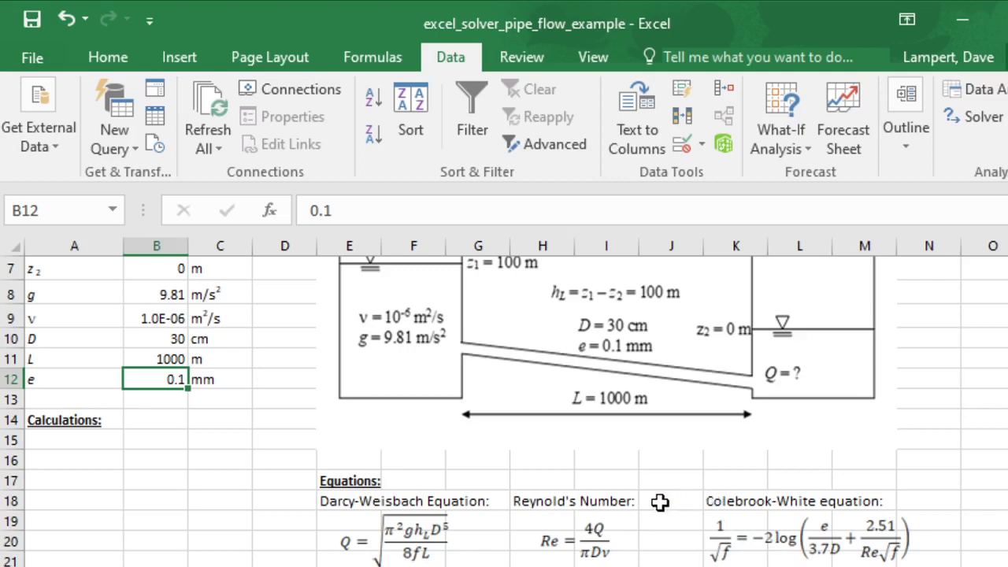
pyautogui.click(114, 441)
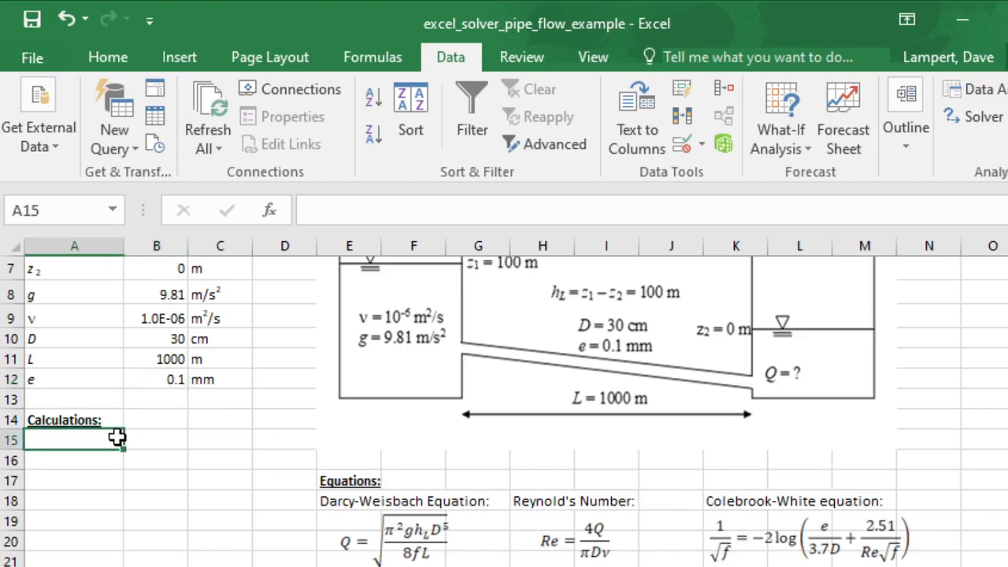
pyautogui.scroll(2, 114, 440)
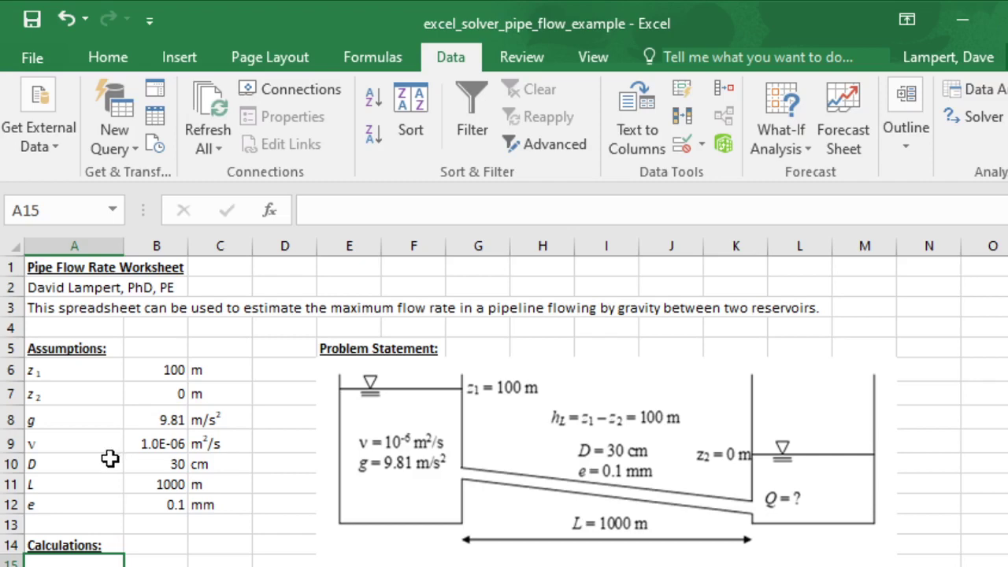
pyautogui.scroll(-1, 194, 523)
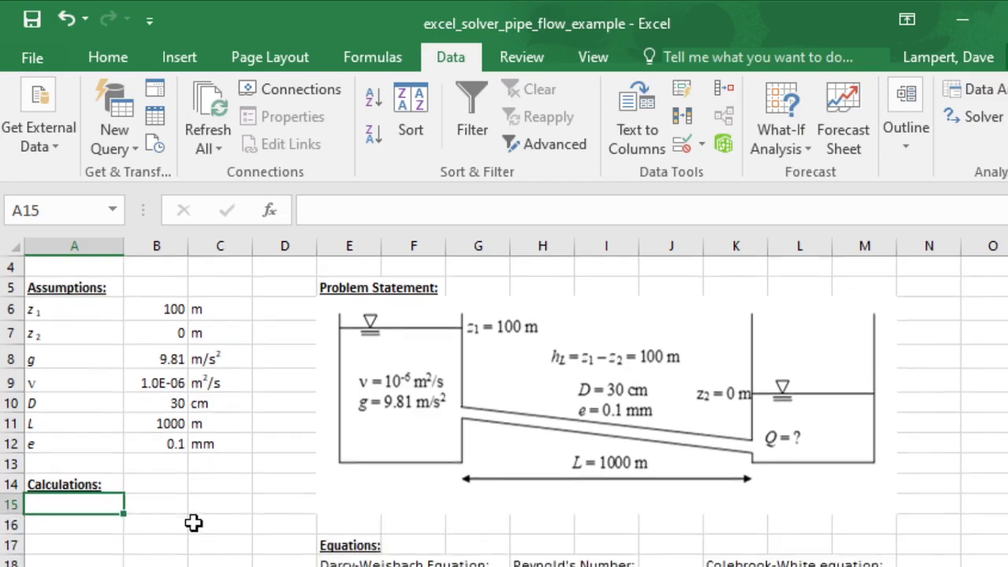
pyautogui.scroll(-1, 193, 524)
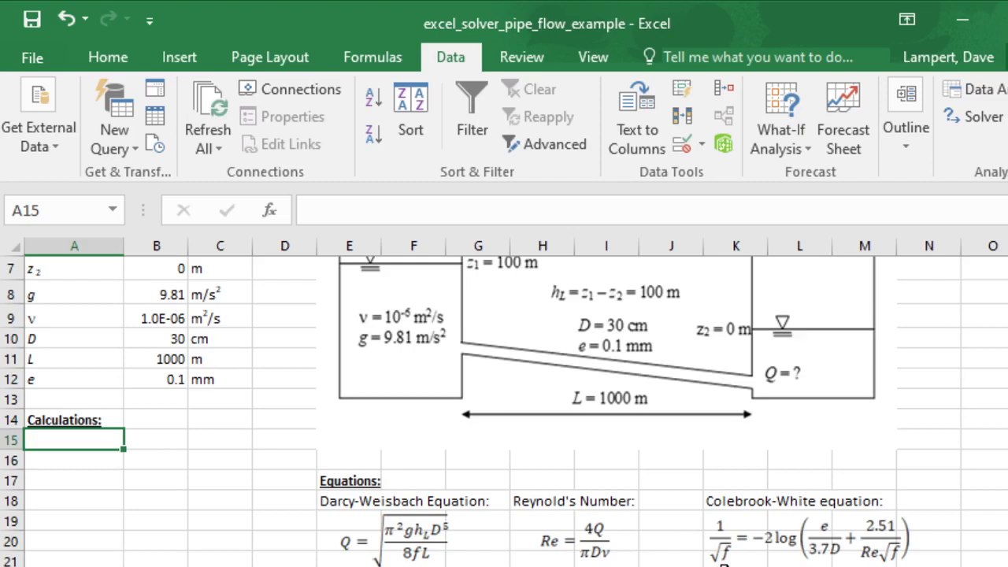
# Label A15 as f and give it a 0.02 starting guess in B15
pyautogui.write('f')
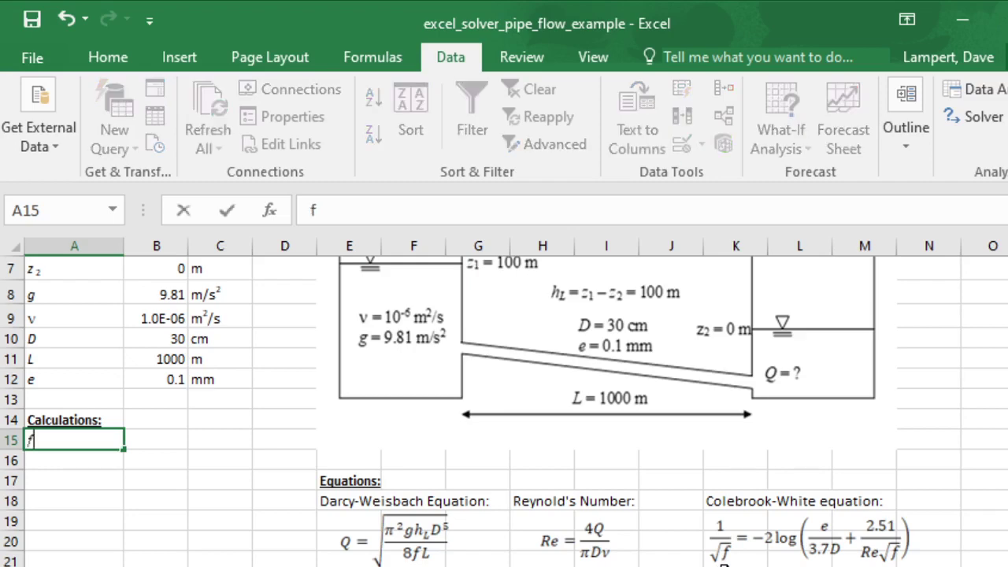
pyautogui.press('Return')
pyautogui.click(156, 440)
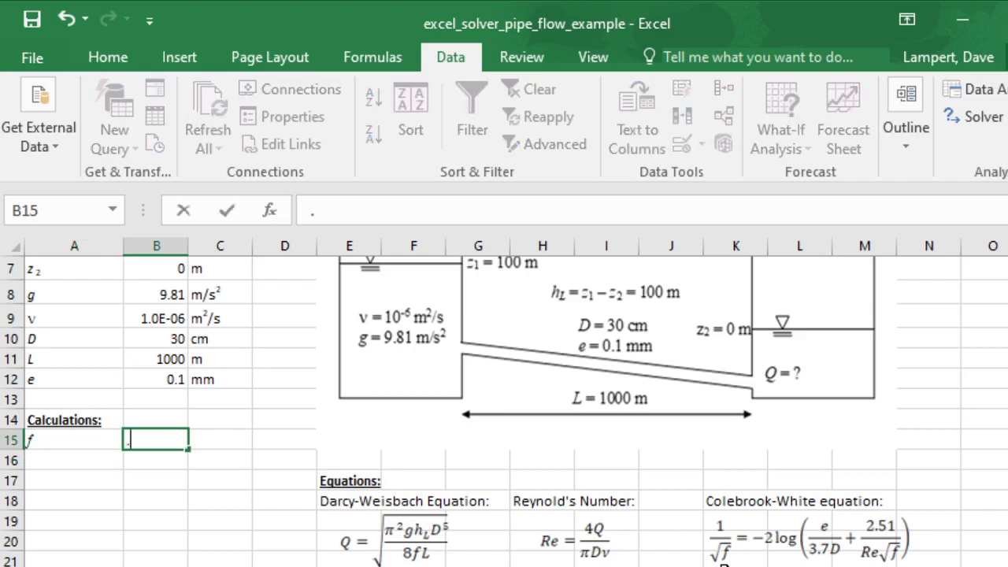
pyautogui.write('0.02')
pyautogui.press('Return')
# Check z1 in B6 and label A16 as hL for head loss
pyautogui.click(74, 461)
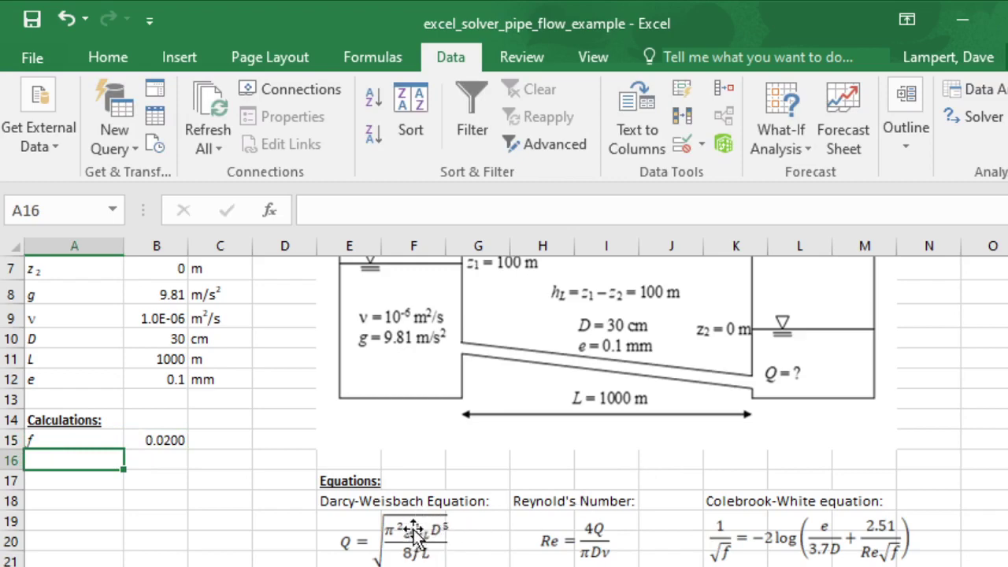
pyautogui.scroll(1, 462, 506)
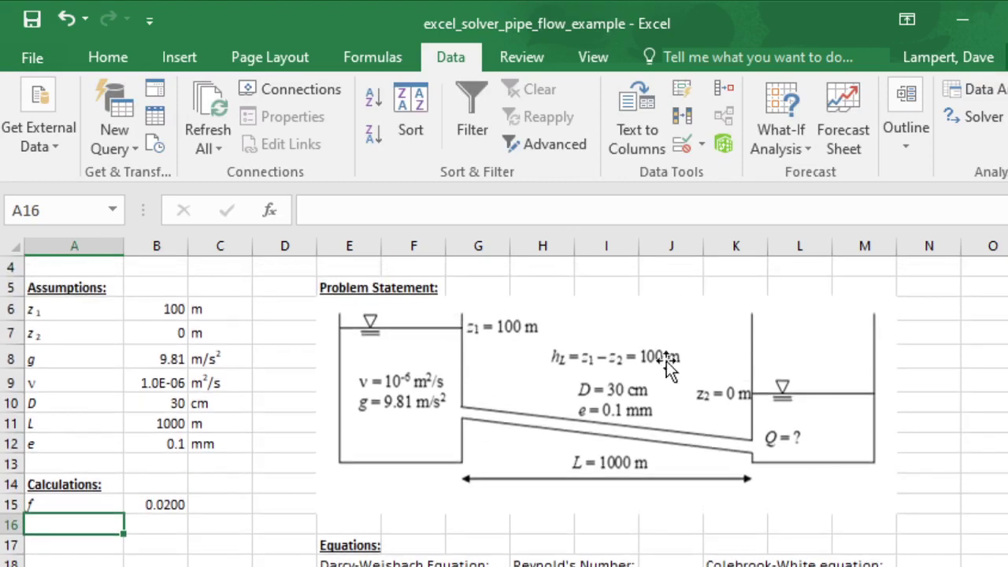
pyautogui.click(174, 310)
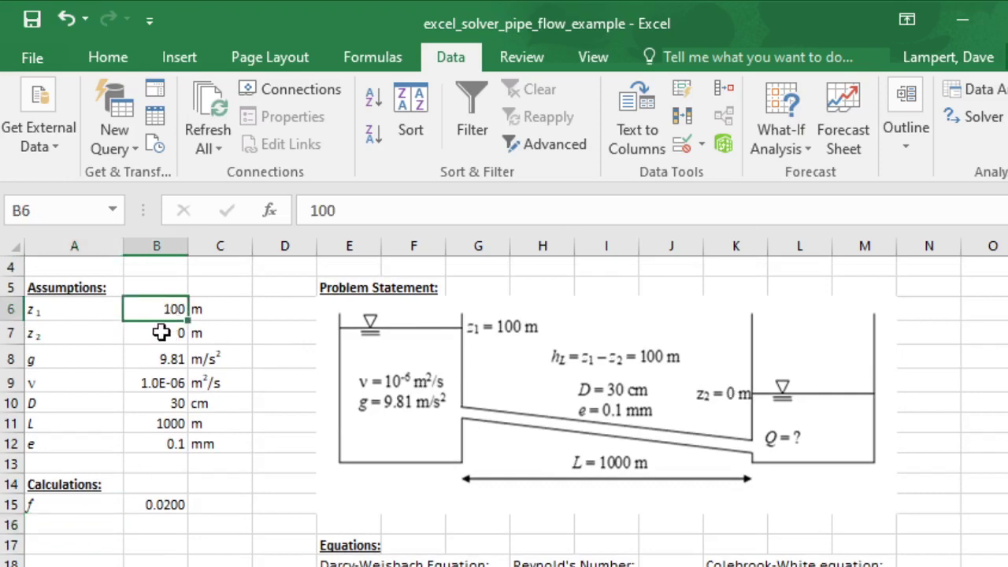
pyautogui.click(56, 526)
pyautogui.write('h')
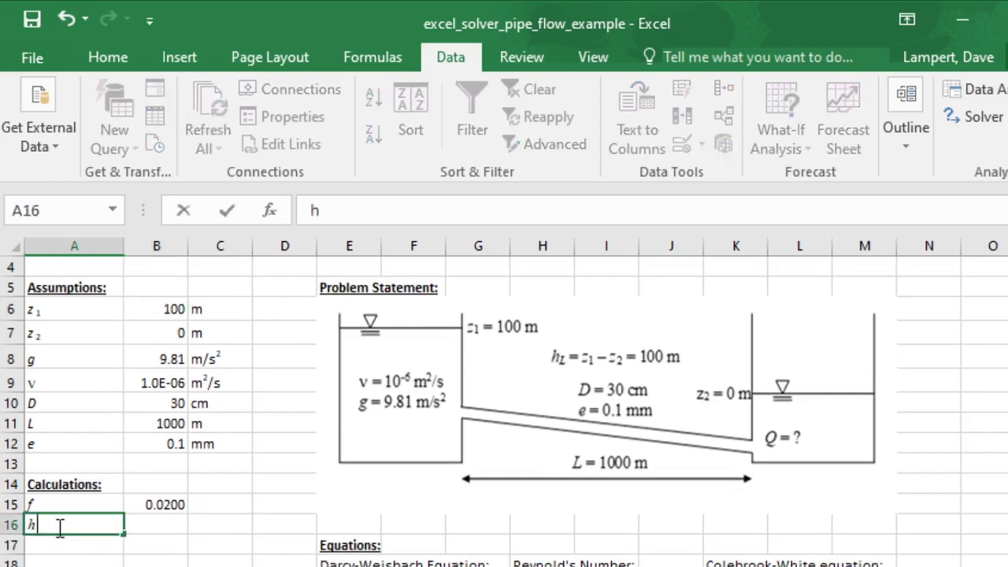
pyautogui.write('L')
pyautogui.press('Return')
# Enter unit m in C16 and the formula =B6-B7 in B16, giving 100
pyautogui.press('Up')
pyautogui.press('Right')
pyautogui.press('Right')
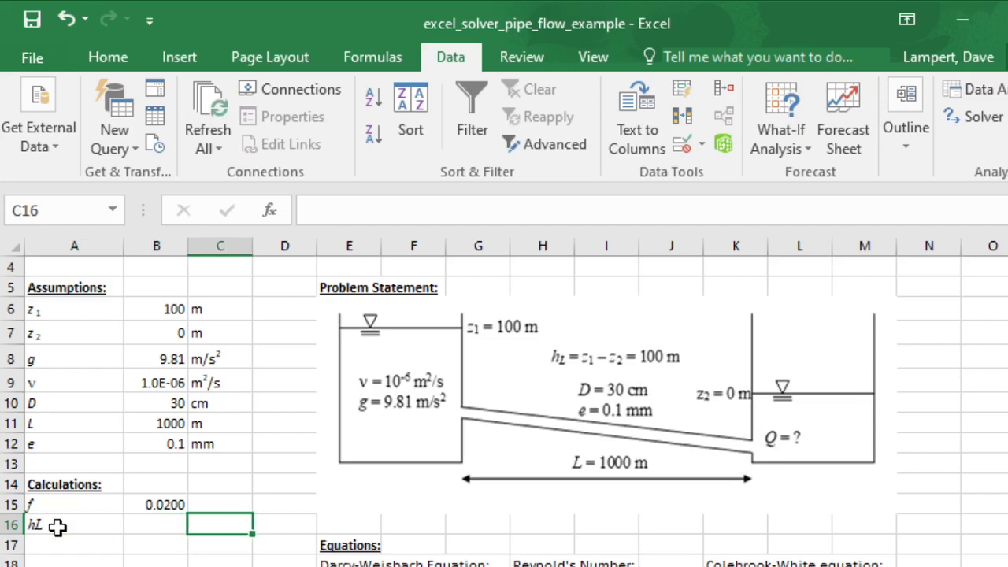
pyautogui.write('m')
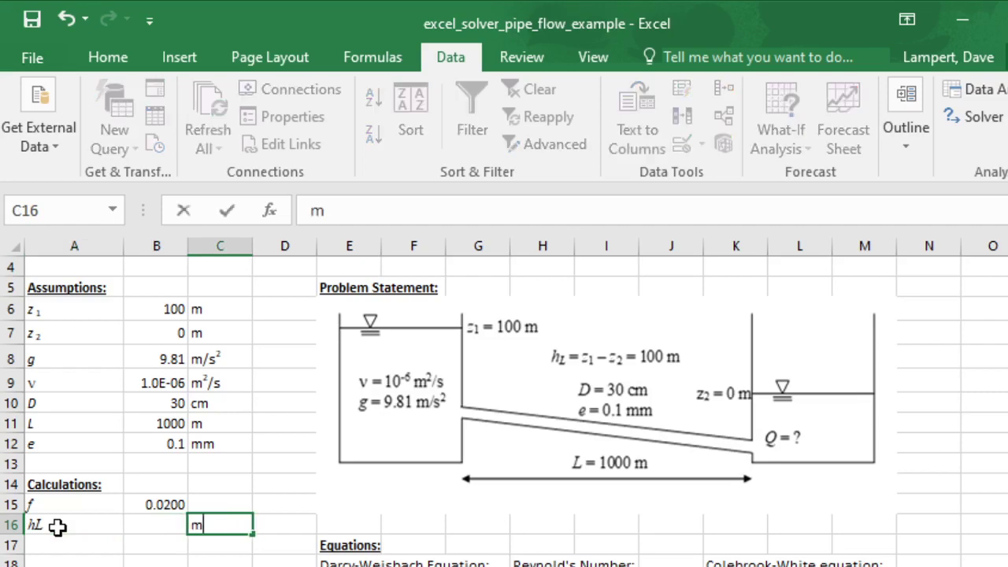
pyautogui.press('Left')
pyautogui.write('=')
pyautogui.press('Up')
pyautogui.press('Up')
pyautogui.press('Up')
pyautogui.press('Up')
pyautogui.press('Up')
pyautogui.press('Up')
pyautogui.press('Up')
pyautogui.press('Up')
pyautogui.press('Up')
pyautogui.press('Up')
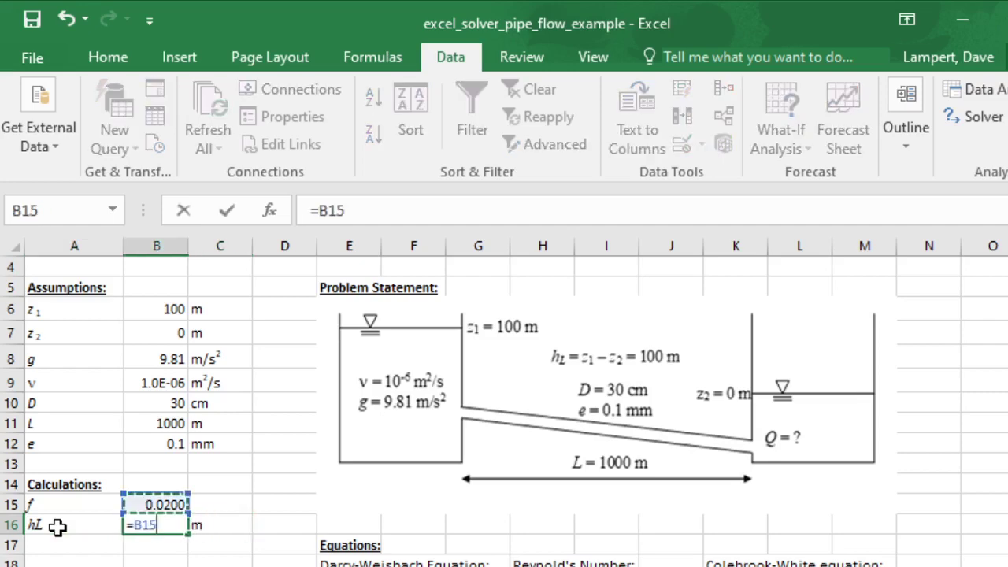
pyautogui.write('-')
pyautogui.press('Up')
pyautogui.press('Up')
pyautogui.press('Up')
pyautogui.press('Up')
pyautogui.press('Up')
pyautogui.press('Up')
pyautogui.press('Up')
pyautogui.press('Up')
pyautogui.press('Up')
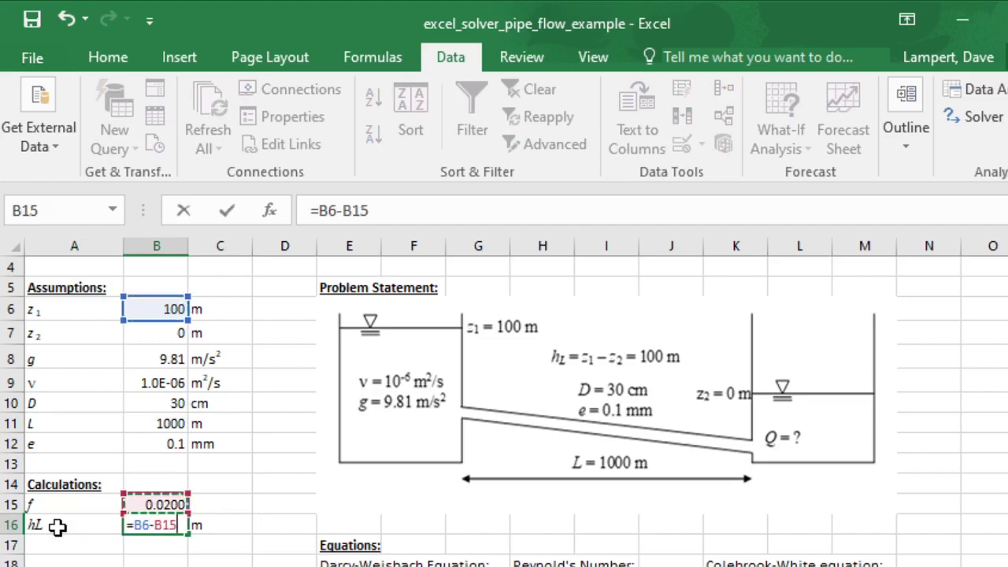
pyautogui.press('Return')
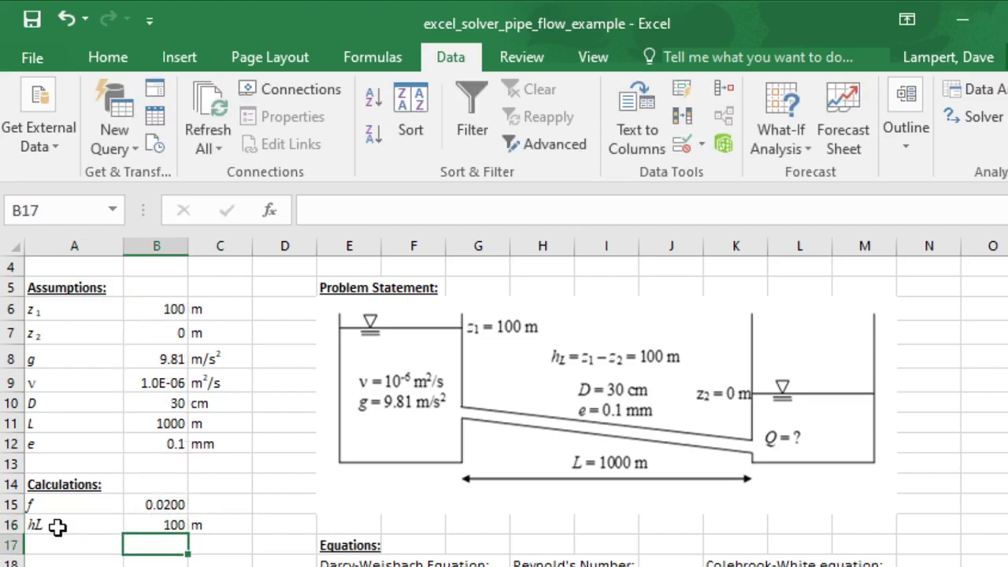
pyautogui.click(57, 527)
# Make the L of the hL label in A16 a subscript with the Font dialog's Subscript option
pyautogui.doubleClick(37, 525)
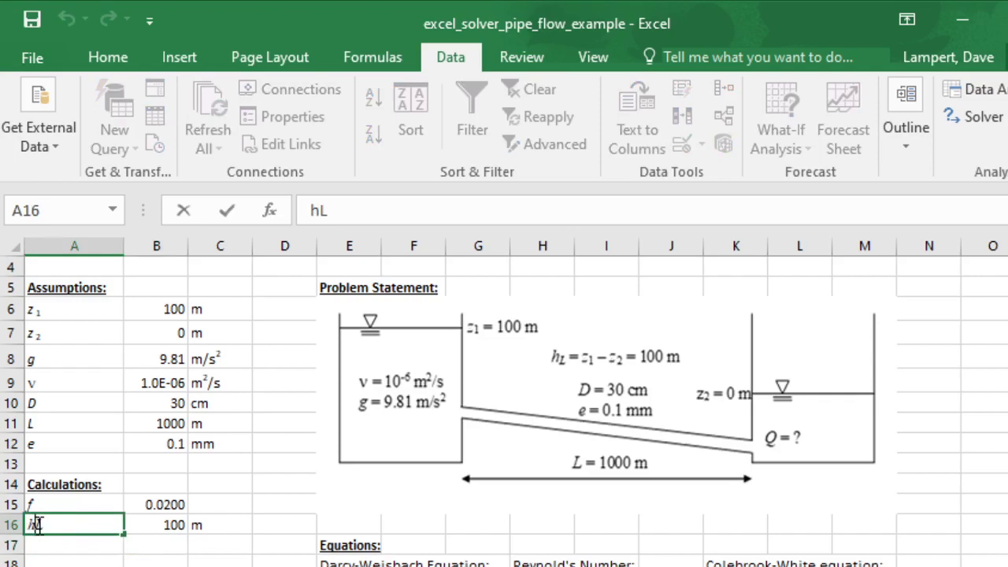
pyautogui.moveTo(37, 526); pyautogui.dragTo(59, 525)
pyautogui.click(111, 66)
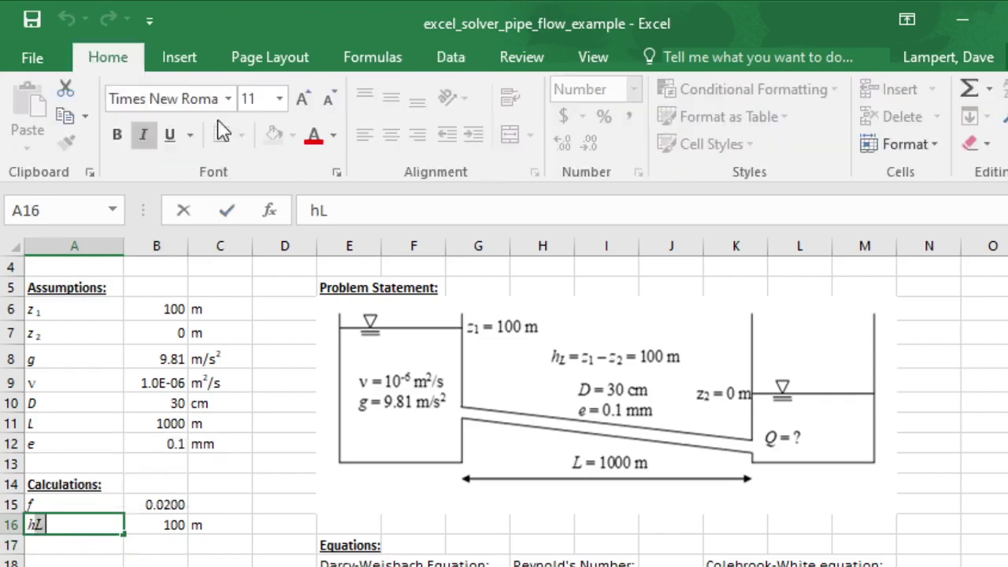
pyautogui.click(336, 172)
pyautogui.click(207, 476)
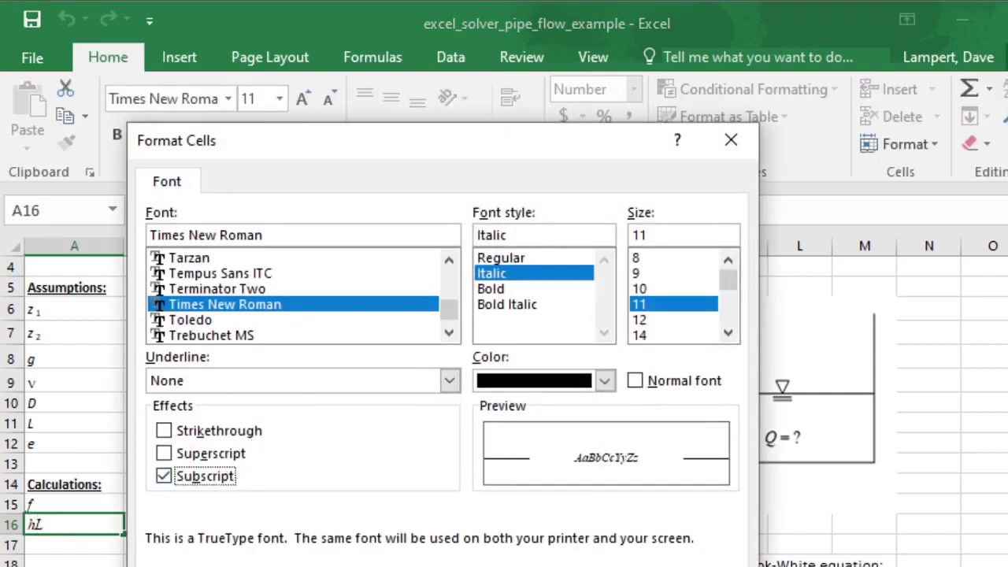
pyautogui.press('Return')
pyautogui.click(178, 542)
pyautogui.click(48, 522)
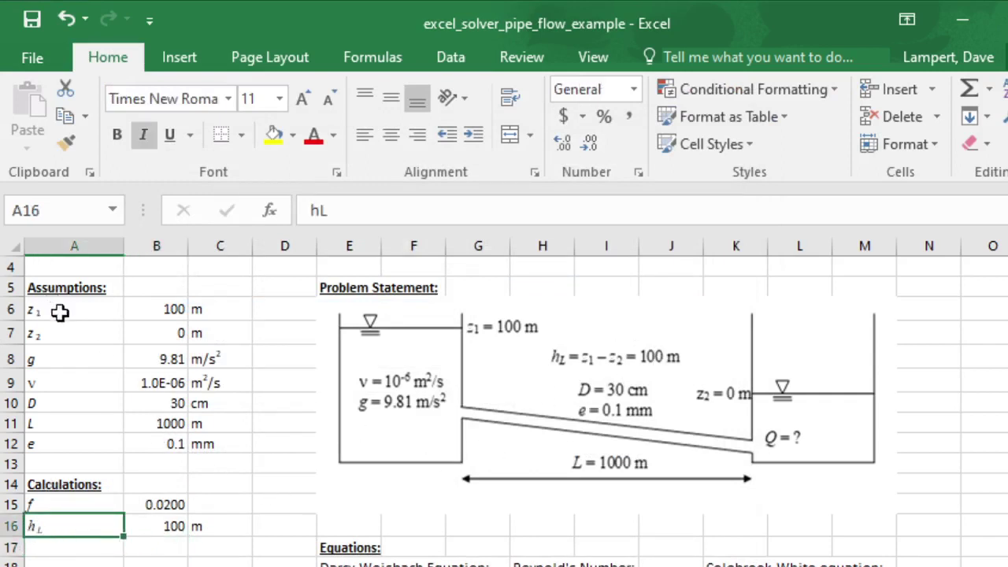
# Label A17 as Q and enter its units m3/s in C17
pyautogui.scroll(-1, 144, 450)
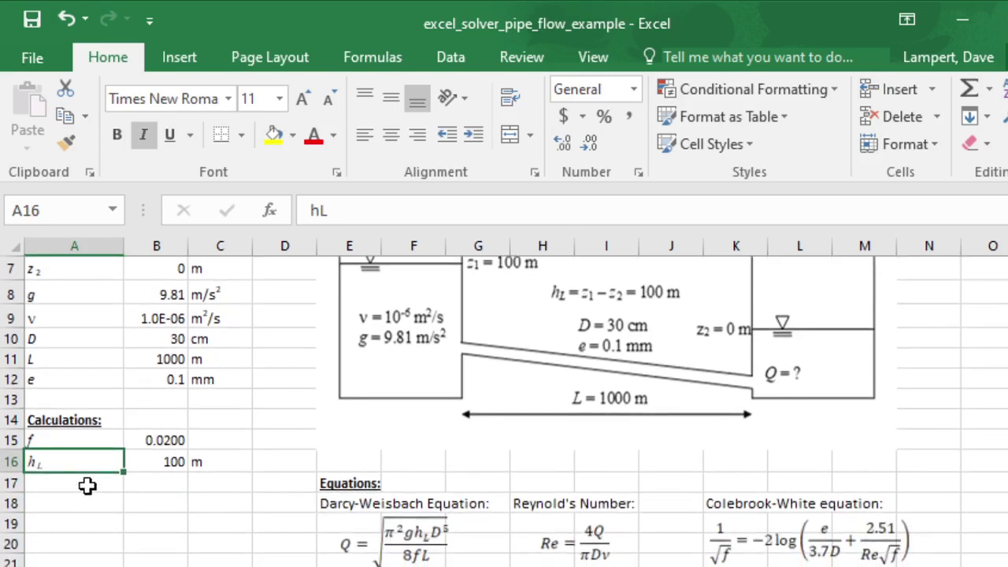
pyautogui.click(87, 486)
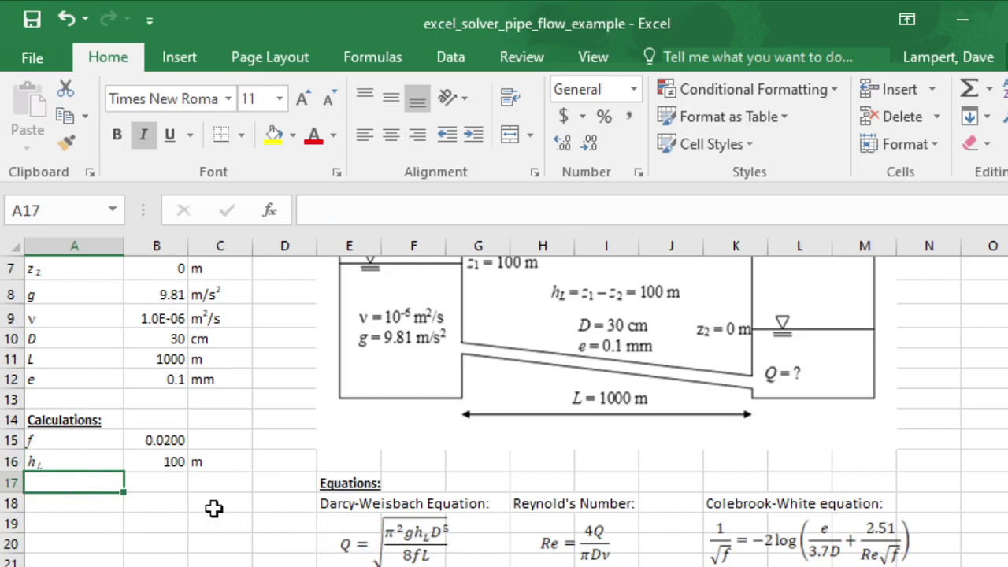
pyautogui.write('Q')
pyautogui.press('Tab')
pyautogui.press('Tab')
pyautogui.write('m')
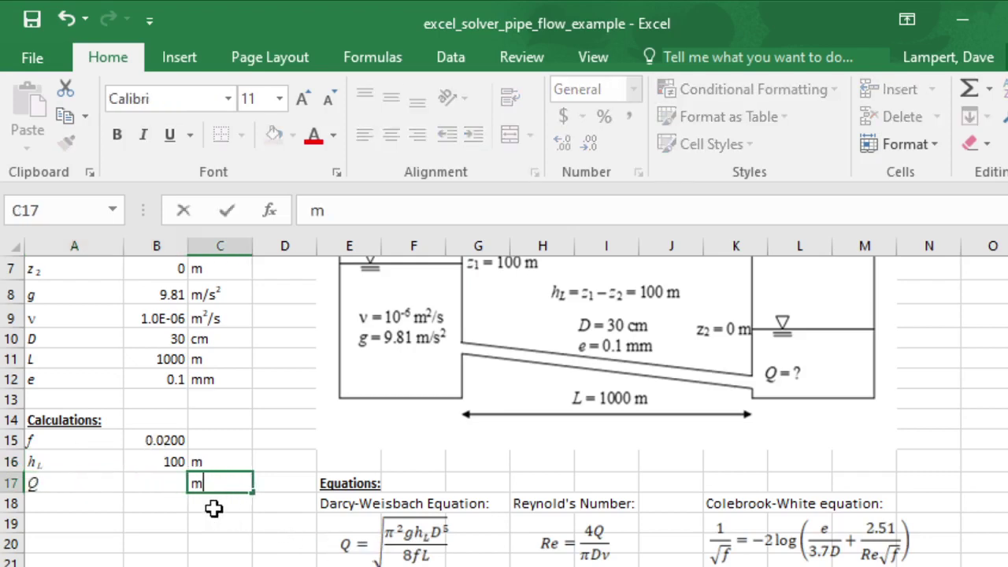
pyautogui.write('3/s')
pyautogui.press('Return')
# Superscript the 3 in C17's unit so it reads m³/s
pyautogui.press('Up')
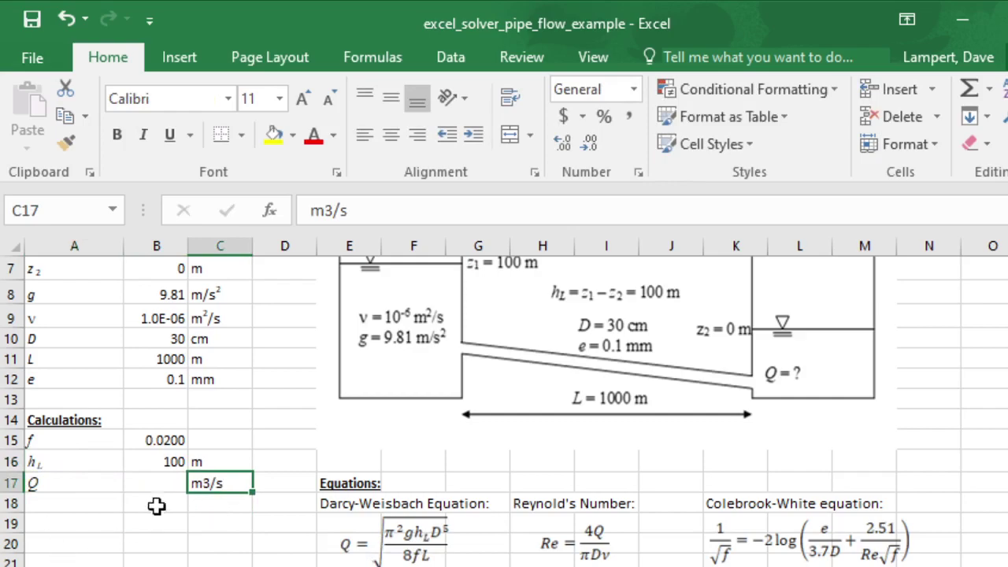
pyautogui.doubleClick(200, 483)
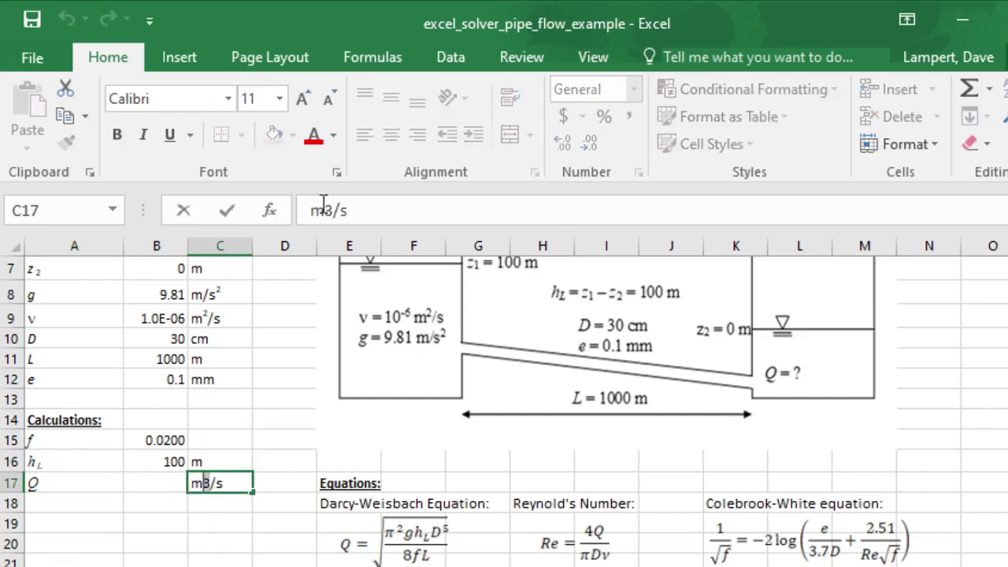
pyautogui.hotkey('shift', 'Right')
pyautogui.hotkey('ctrl', '1')
pyautogui.click(241, 460)
pyautogui.press('Return')
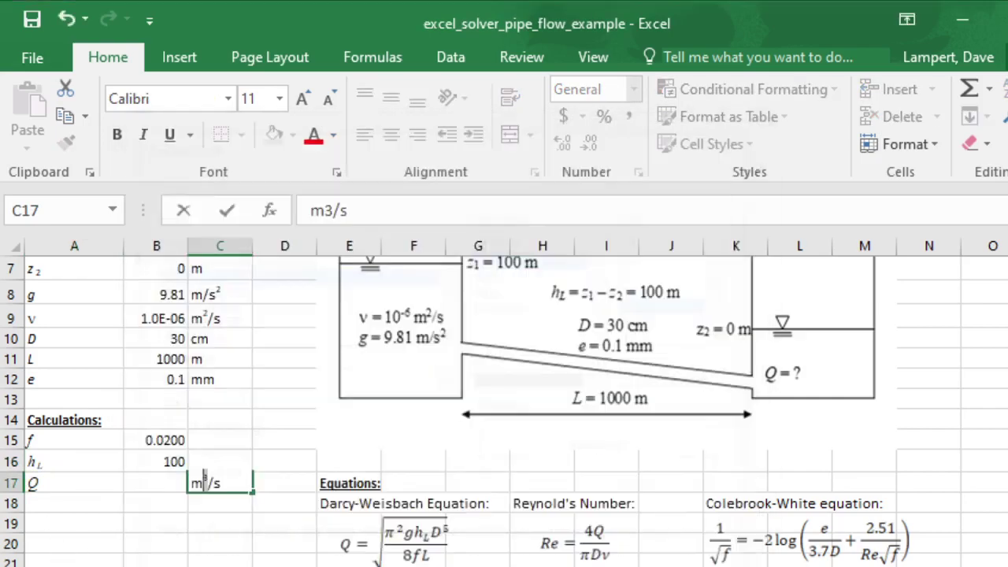
pyautogui.press('Return')
pyautogui.click(164, 484)
# Start B17's flow formula as =SQRT(PI()^2*B8*B16*( using g and hL
pyautogui.write('=sqrt(')
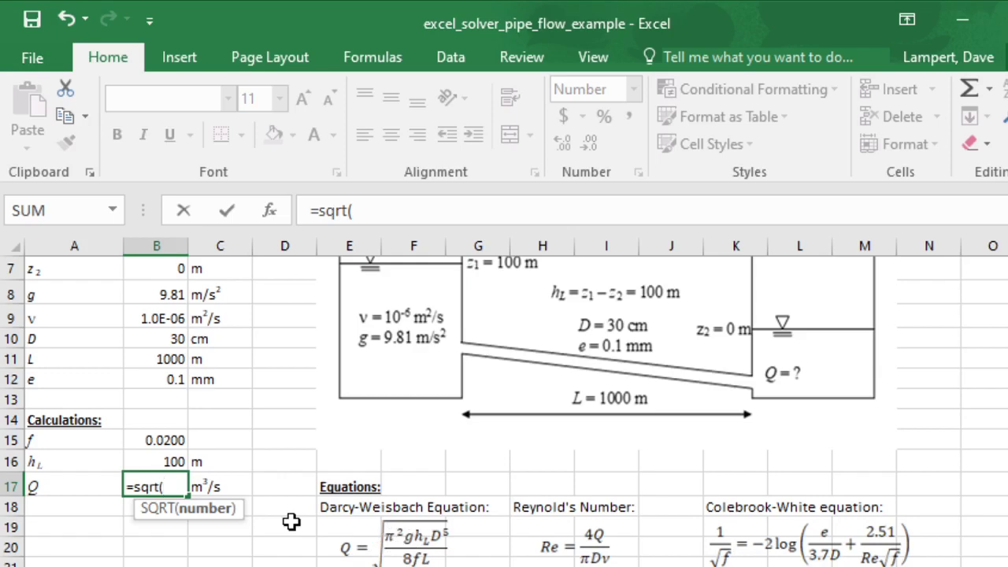
pyautogui.write('pi()^2')
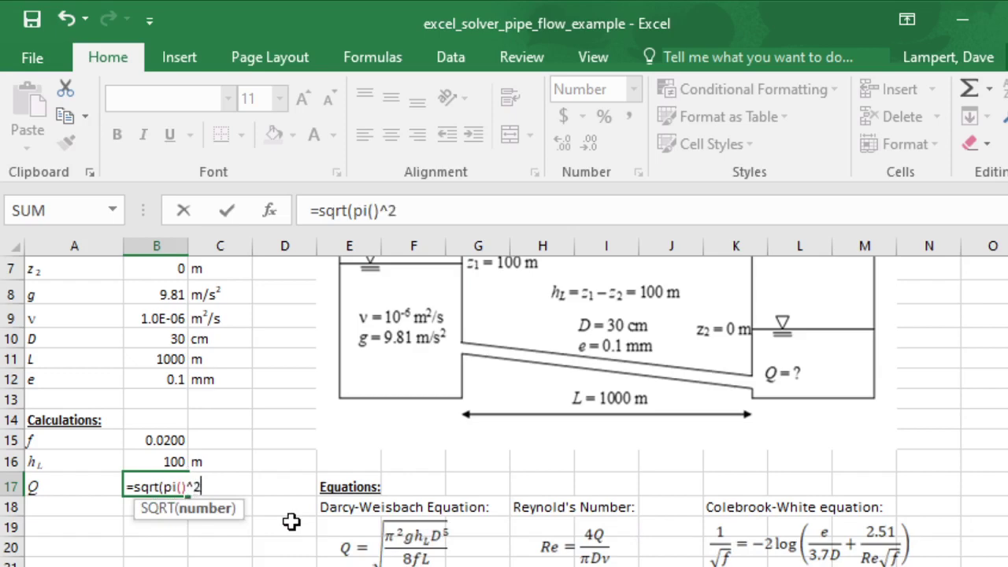
pyautogui.write('*')
pyautogui.click(173, 294)
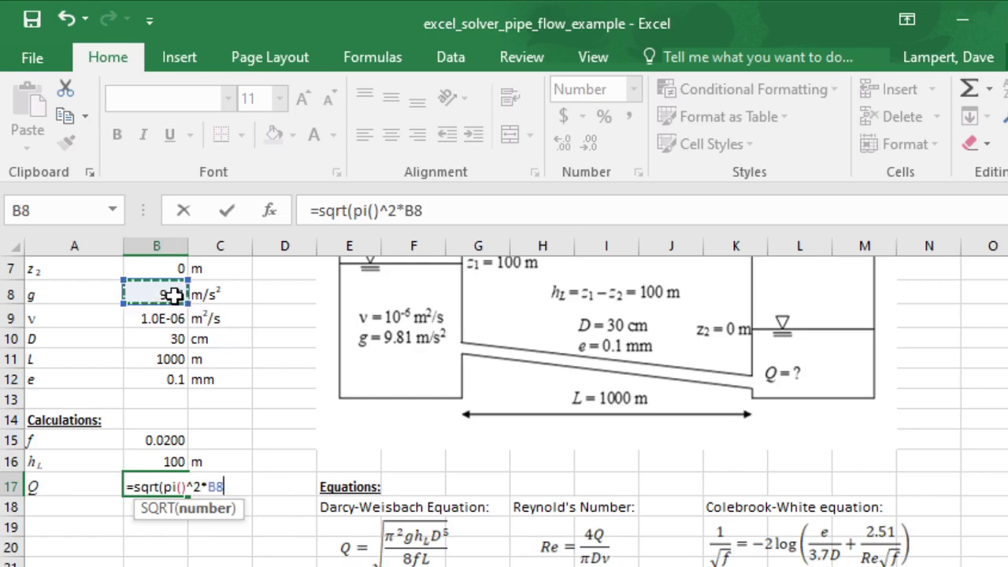
pyautogui.write('*')
pyautogui.click(146, 462)
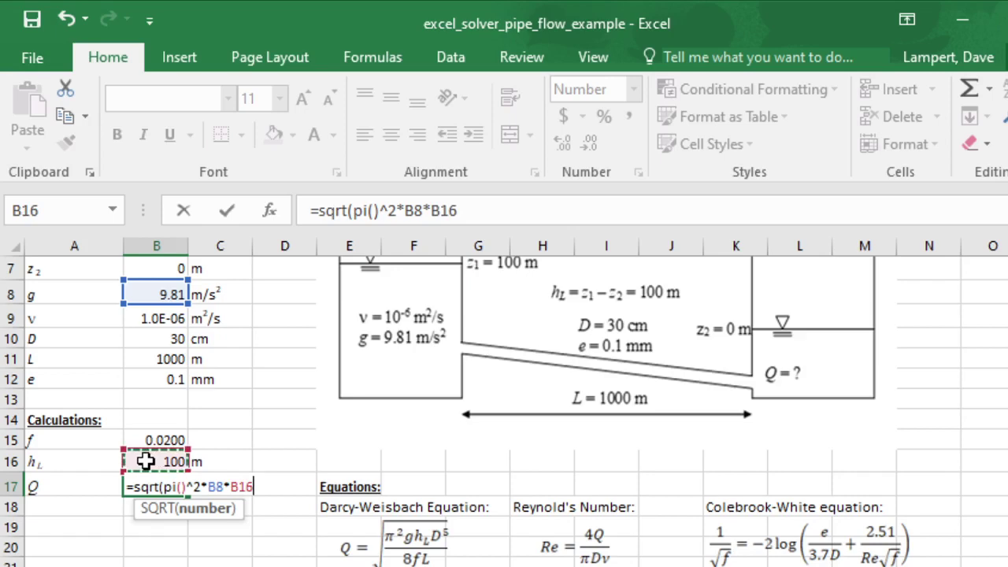
pyautogui.write('*(')
# Finish it with (B10/100)^5/8/B15/B11), giving Q = 0.383 m³/s
pyautogui.click(171, 339)
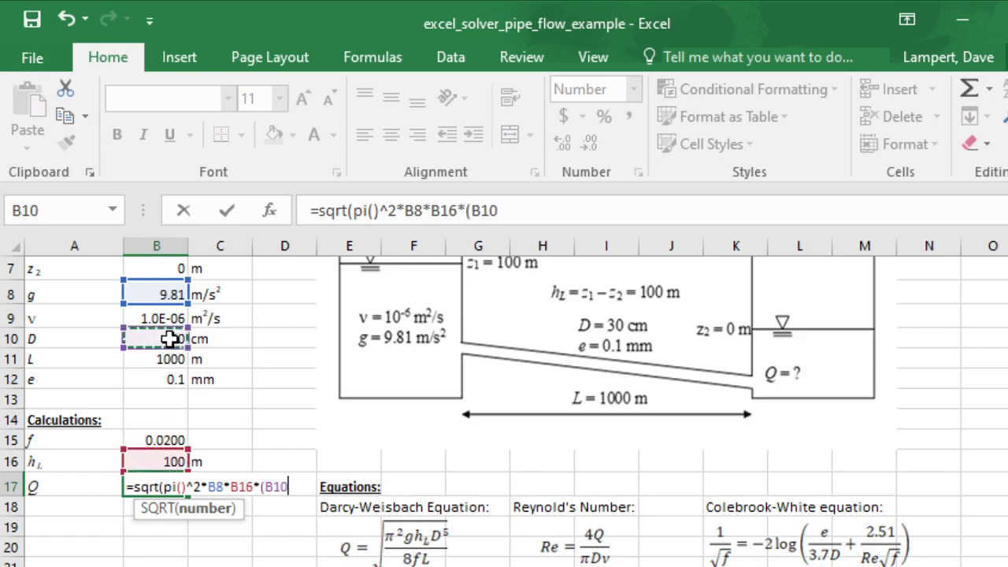
pyautogui.write('/')
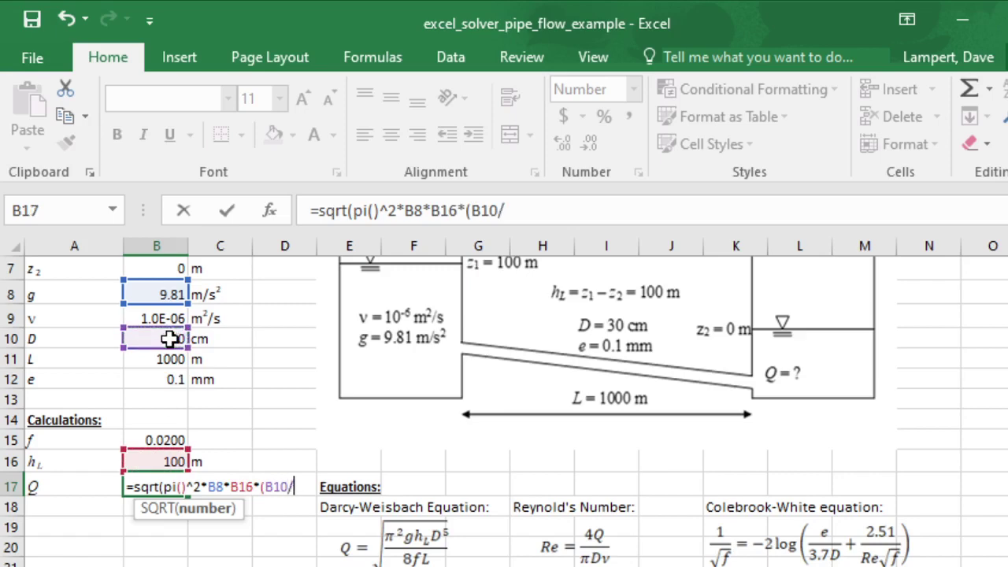
pyautogui.write('100)^')
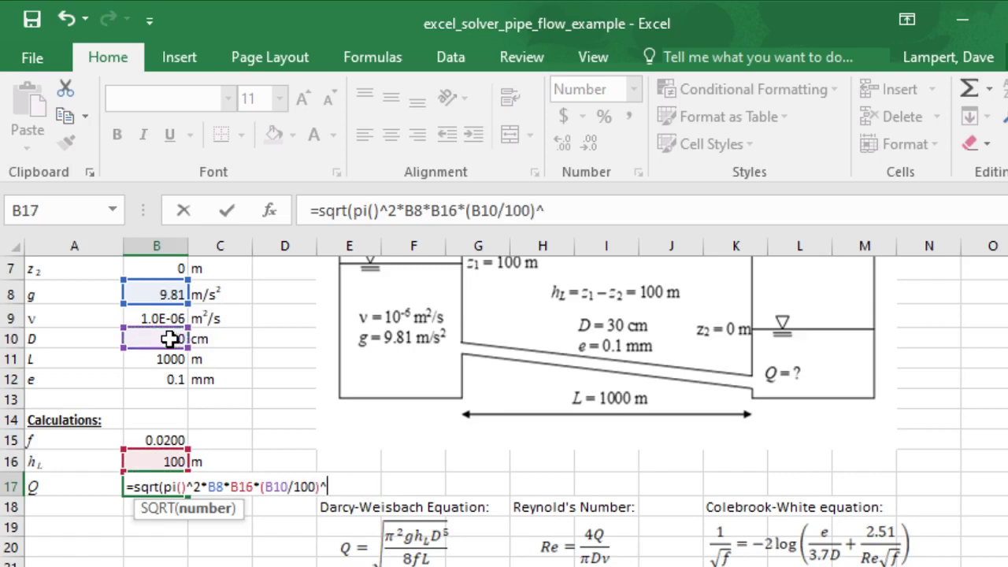
pyautogui.write('5/8/')
pyautogui.click(168, 438)
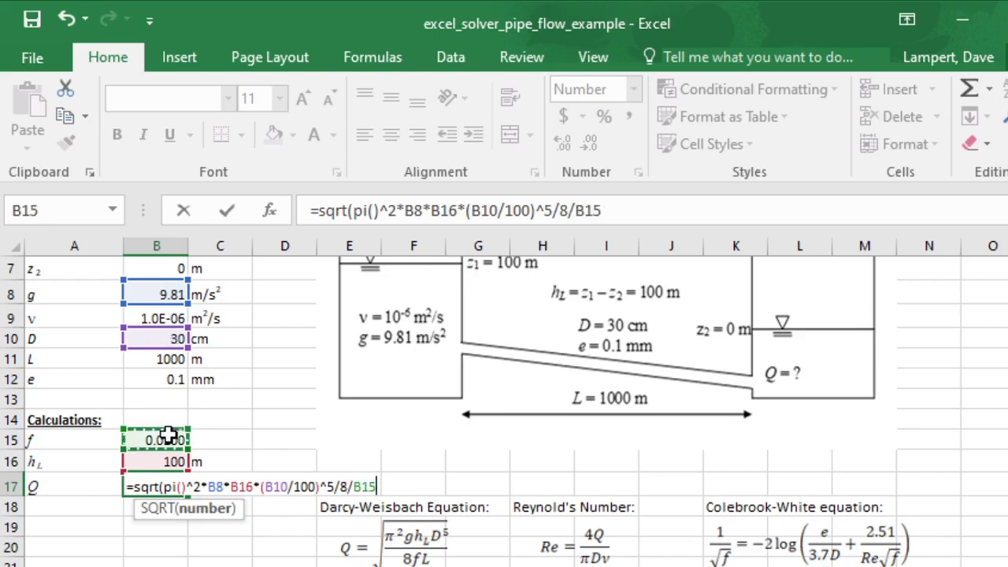
pyautogui.write('/')
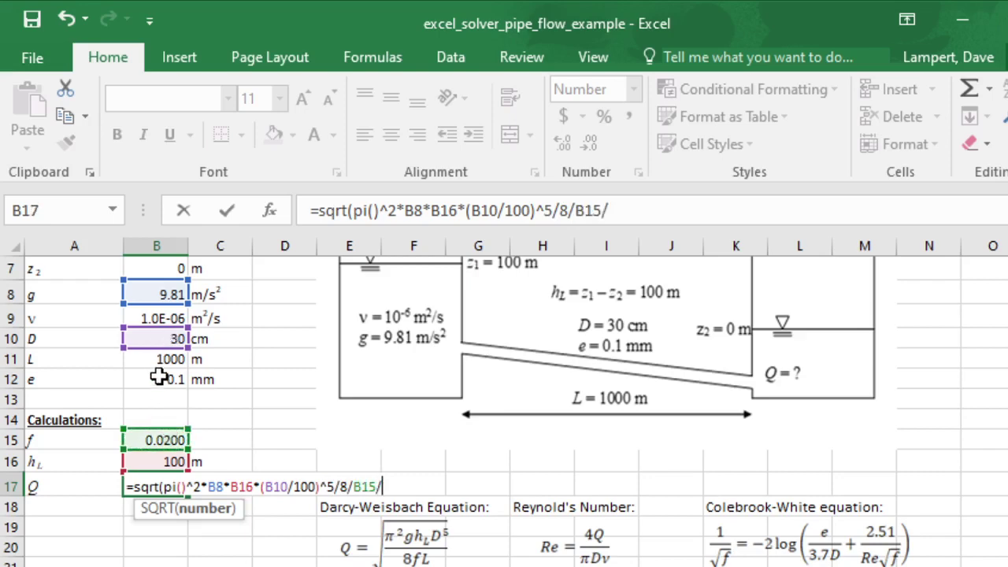
pyautogui.click(155, 360)
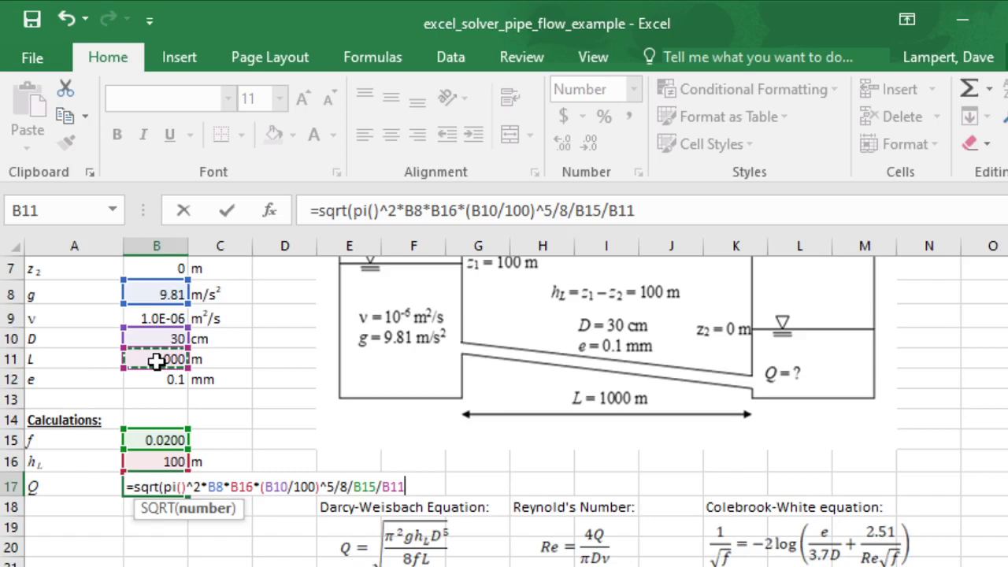
pyautogui.write(')')
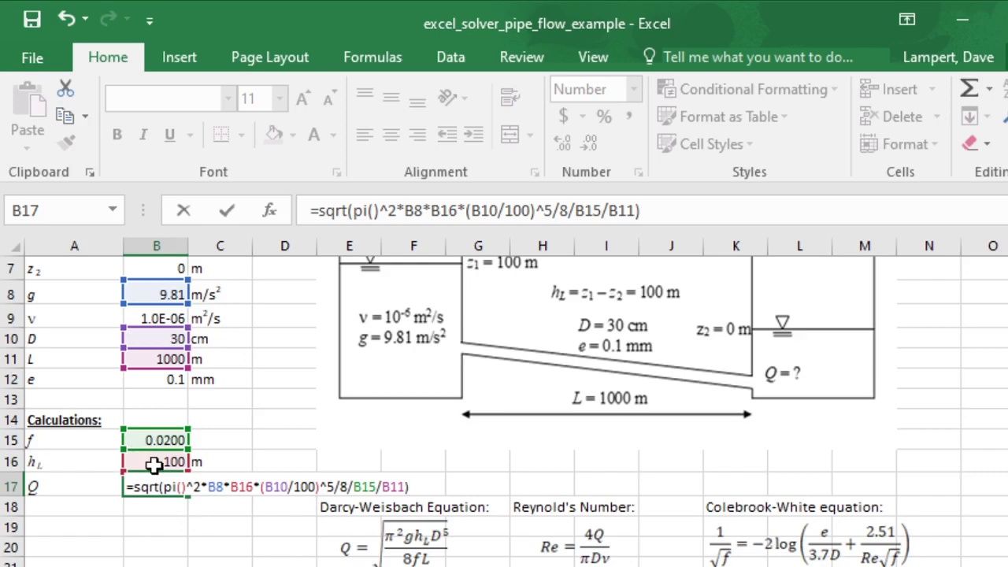
pyautogui.press('Return')
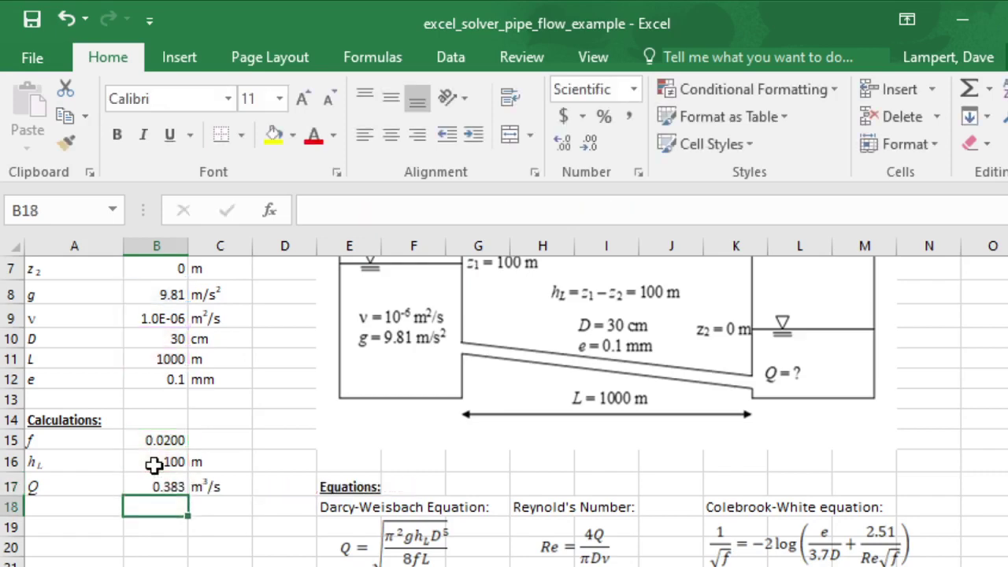
pyautogui.click(143, 487)
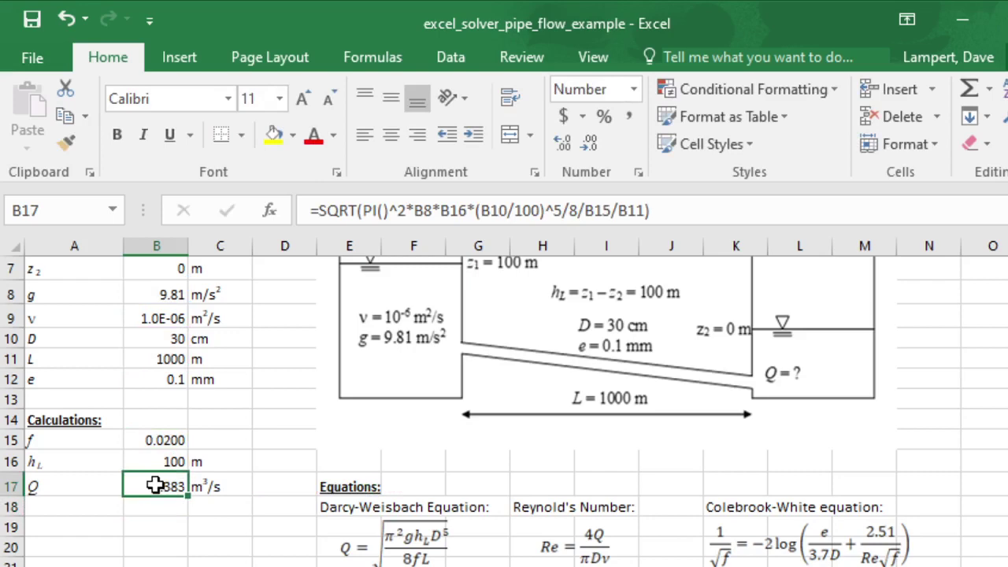
pyautogui.click(67, 512)
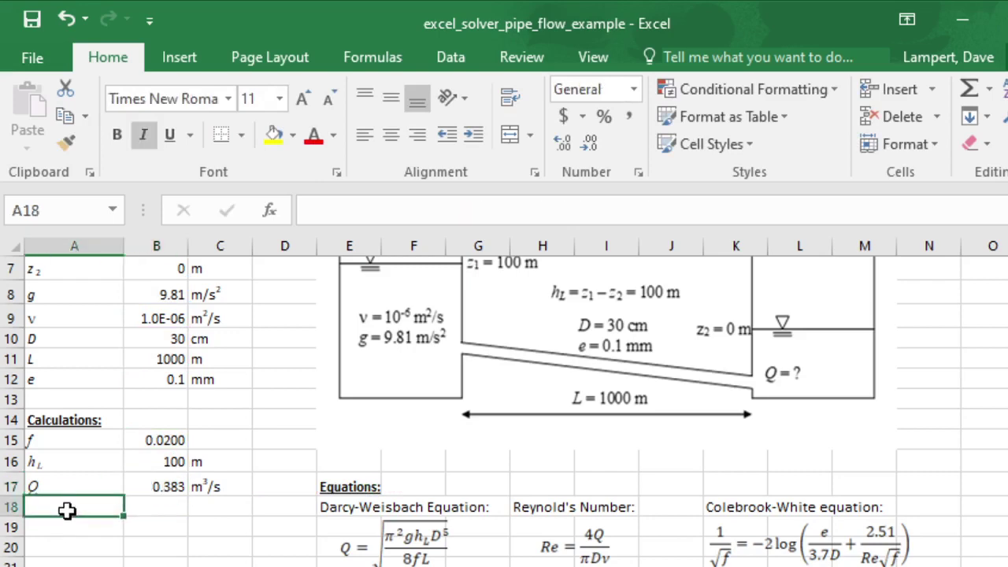
pyautogui.write('Re')
pyautogui.click(171, 509)
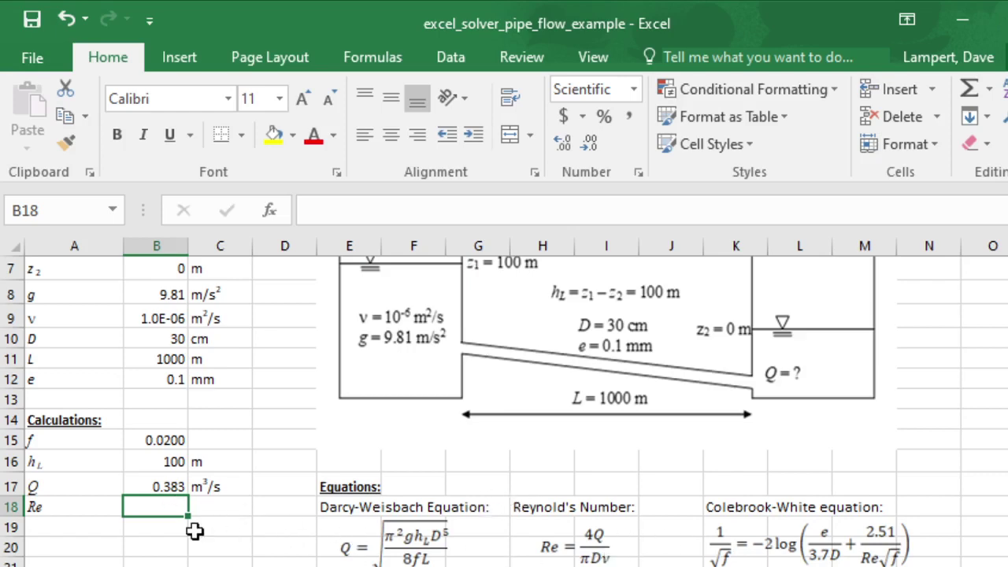
pyautogui.write('=4*')
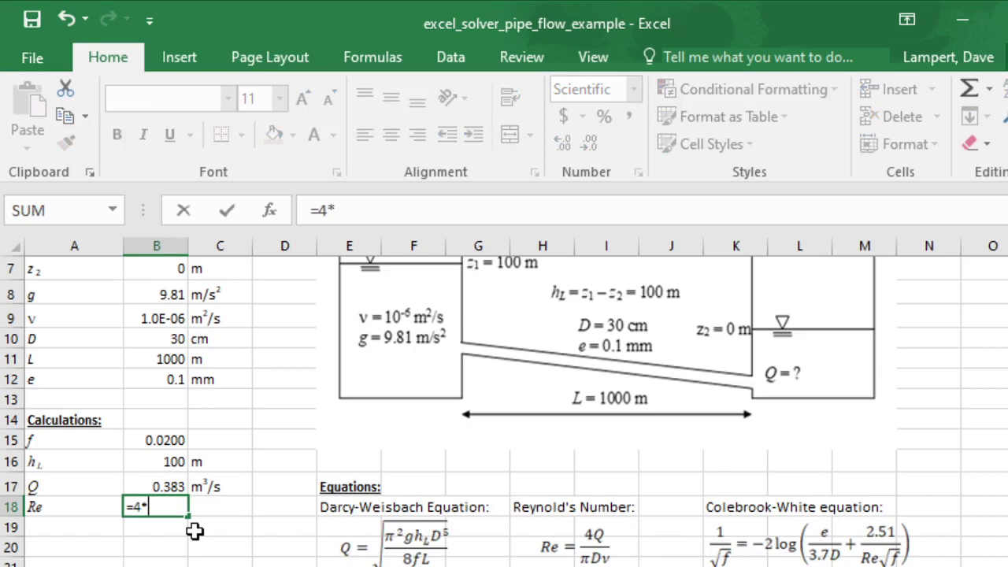
pyautogui.press('Up')
pyautogui.write('/')
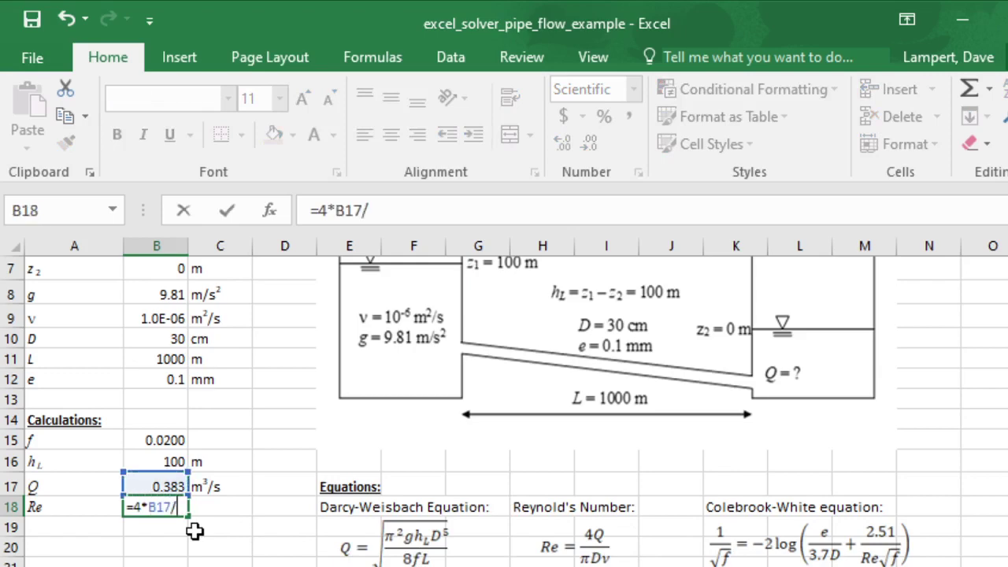
pyautogui.write('pi()')
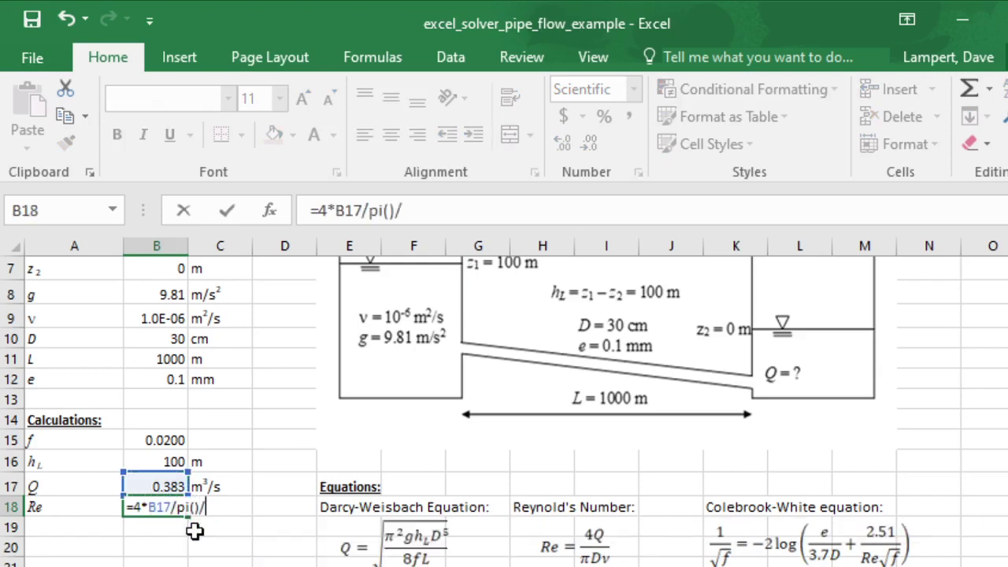
pyautogui.write('/')
pyautogui.click(154, 318)
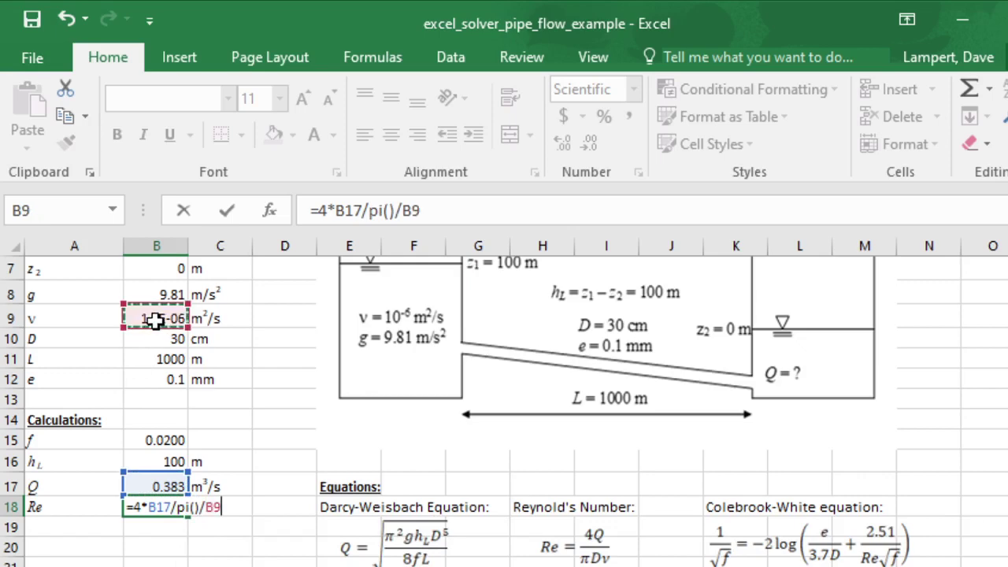
pyautogui.write('/')
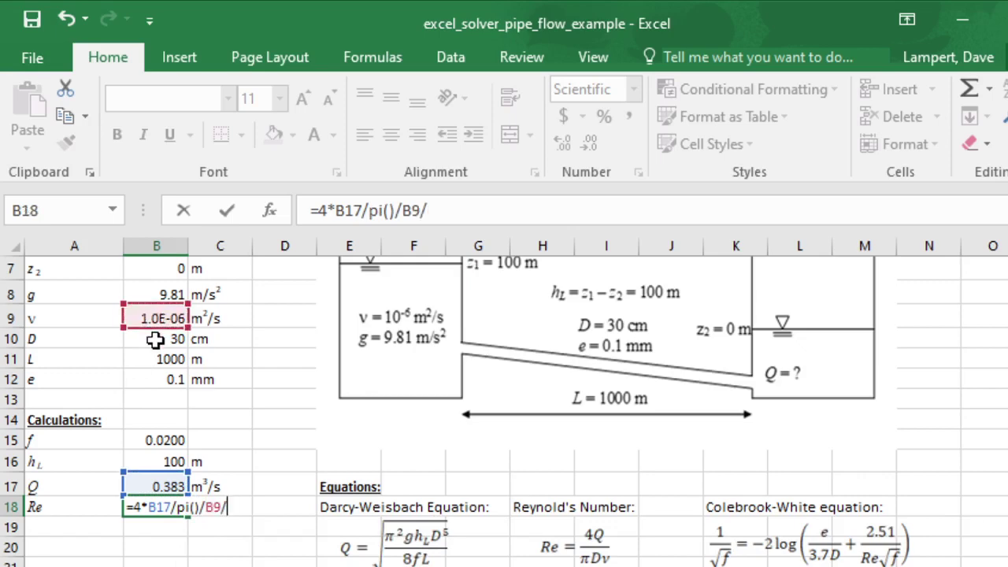
pyautogui.click(152, 338)
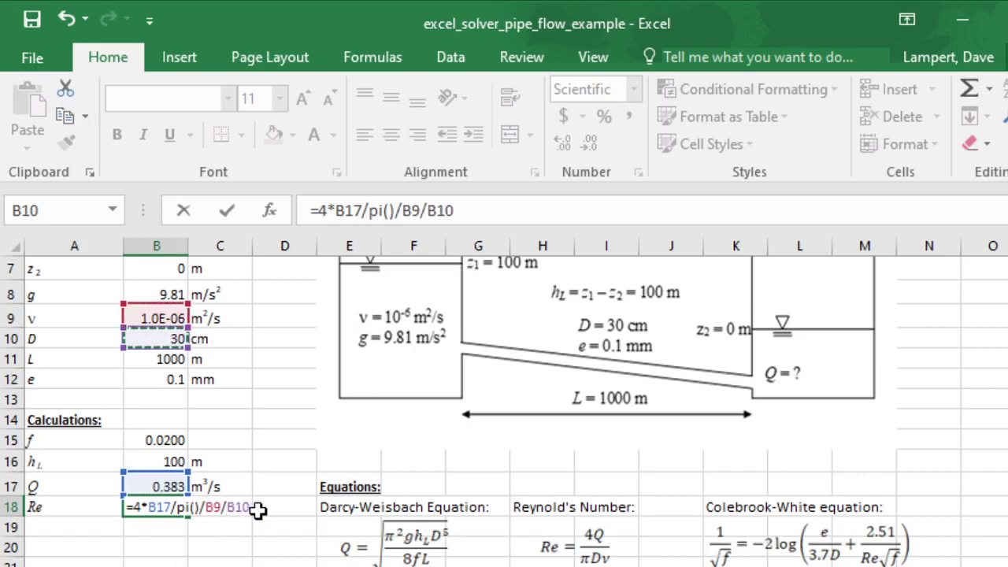
pyautogui.write('*100')
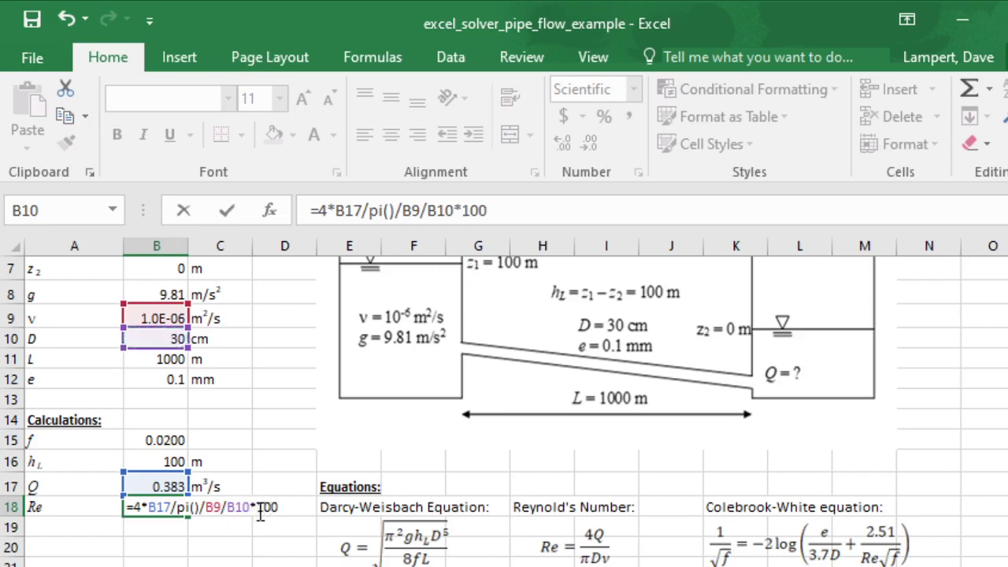
pyautogui.press('Return')
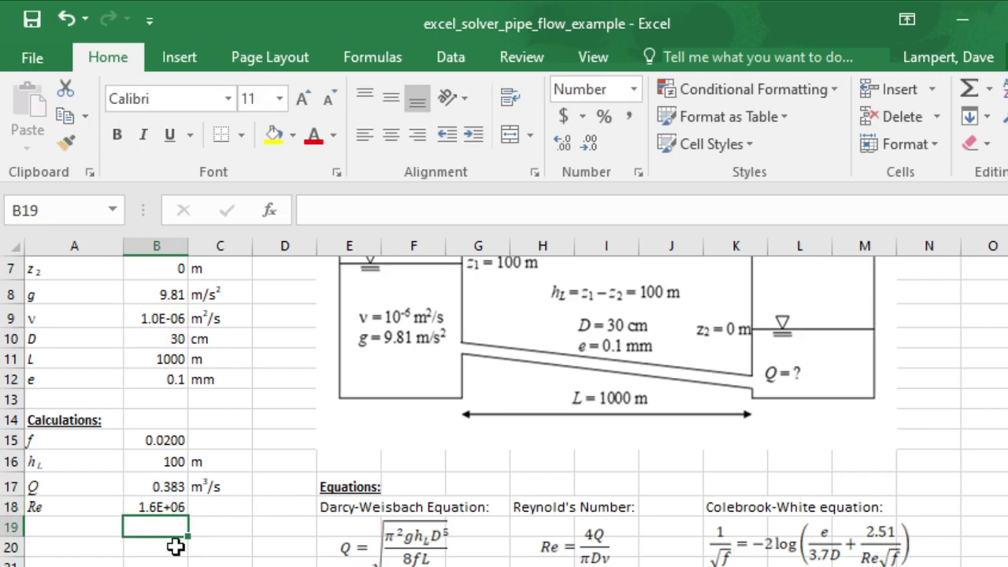
pyautogui.click(174, 509)
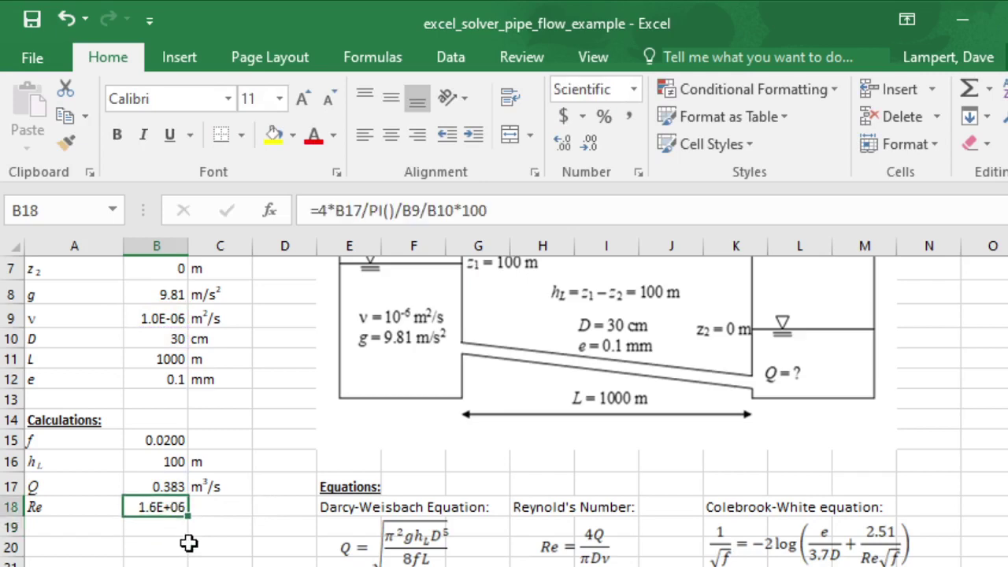
pyautogui.click(93, 529)
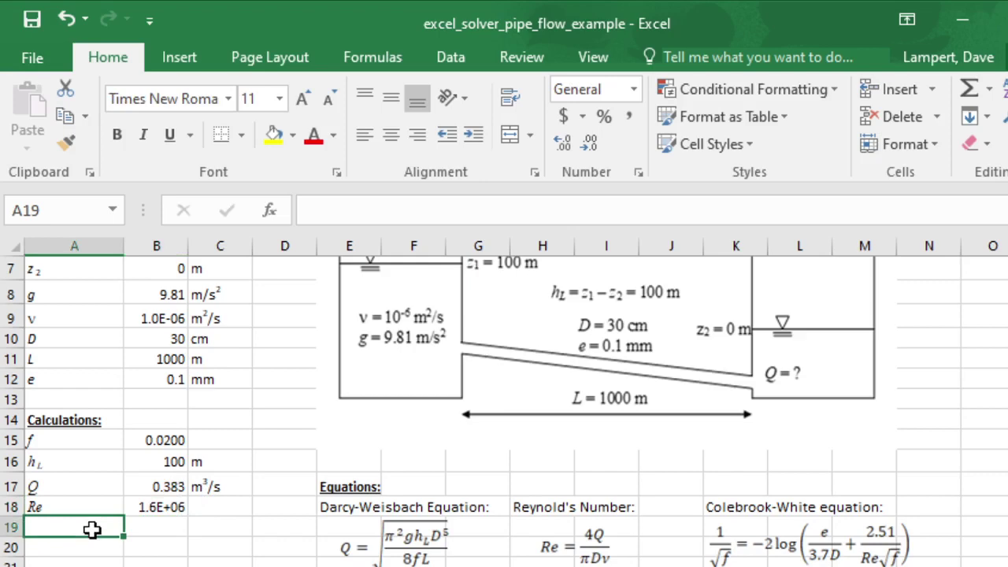
# Label A19 'Colebrook LHS' and A20 'Colebrook RHS'
pyautogui.write('Cole')
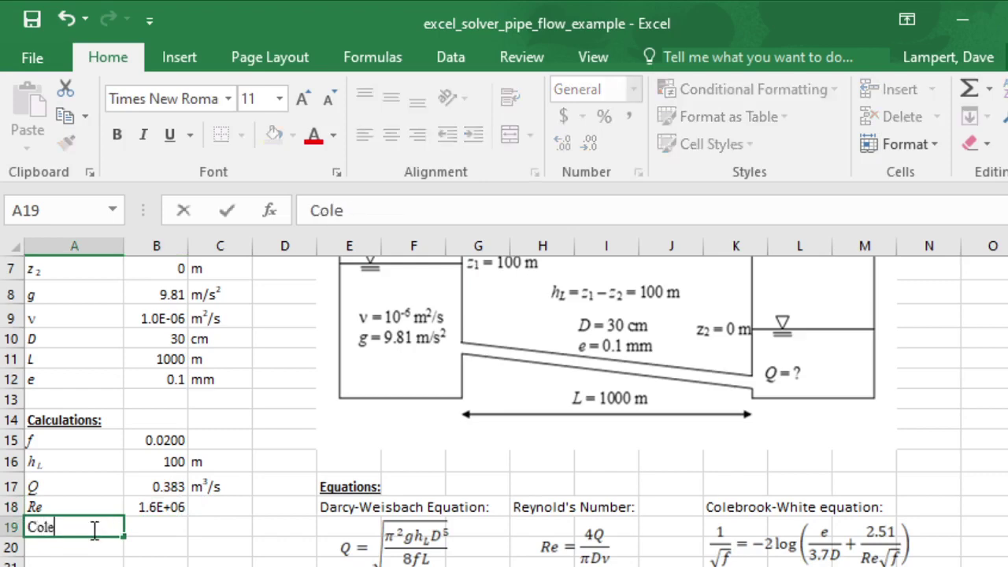
pyautogui.write('brook')
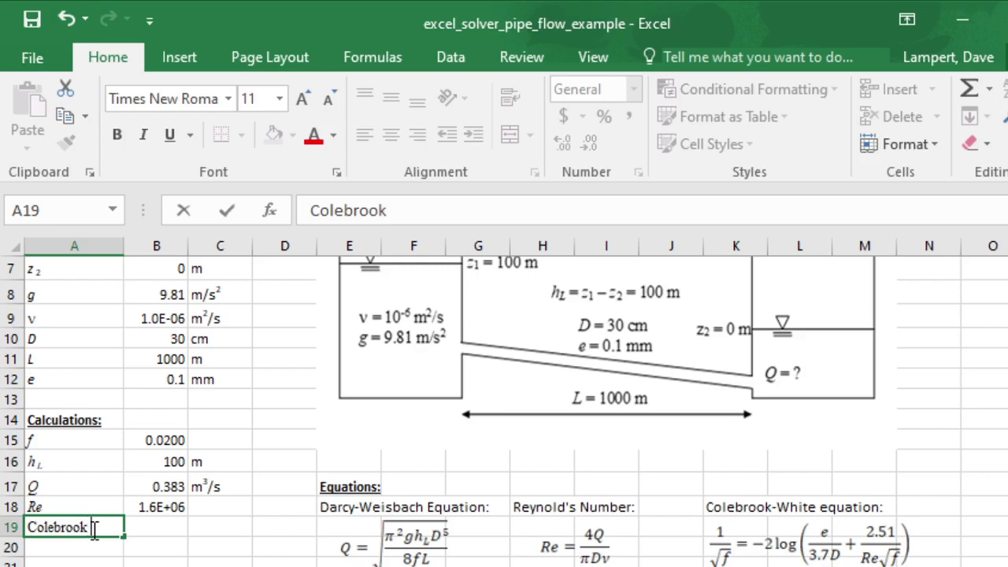
pyautogui.write(' LHS')
pyautogui.press('Return')
pyautogui.write('Co')
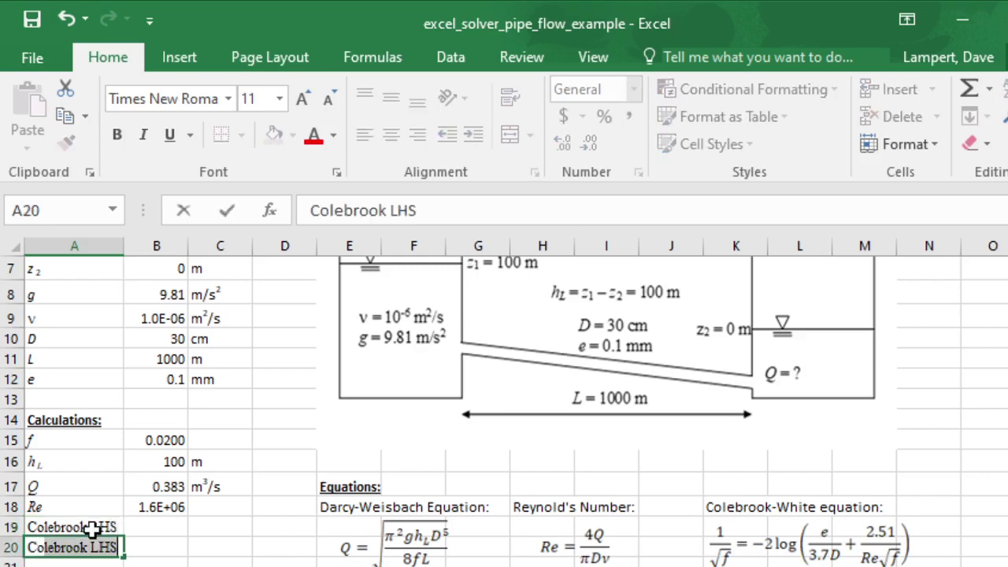
pyautogui.press('Return')
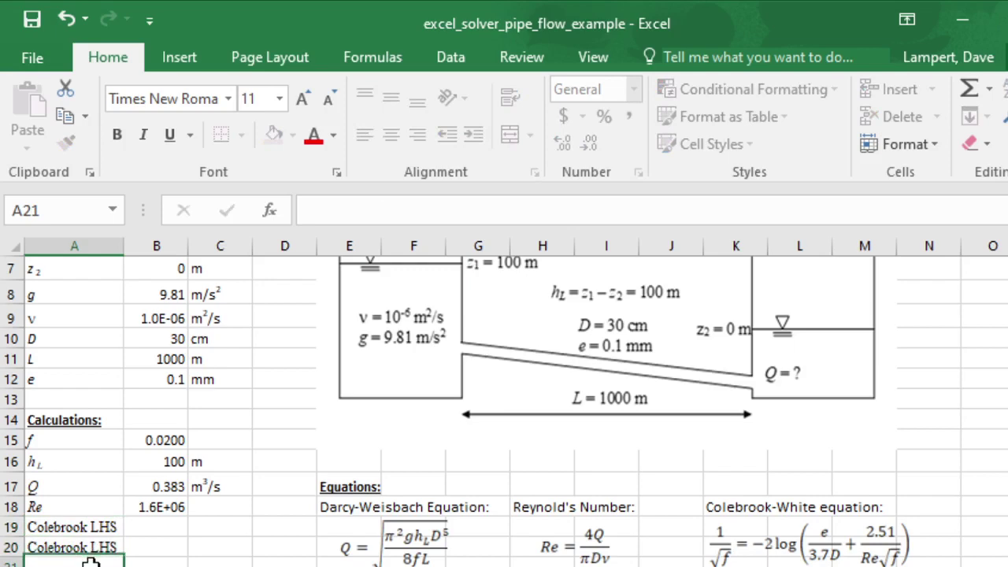
pyautogui.click(95, 547)
pyautogui.doubleClick(96, 546)
pyautogui.press('BackSpace')
pyautogui.write('R')
pyautogui.click(173, 544)
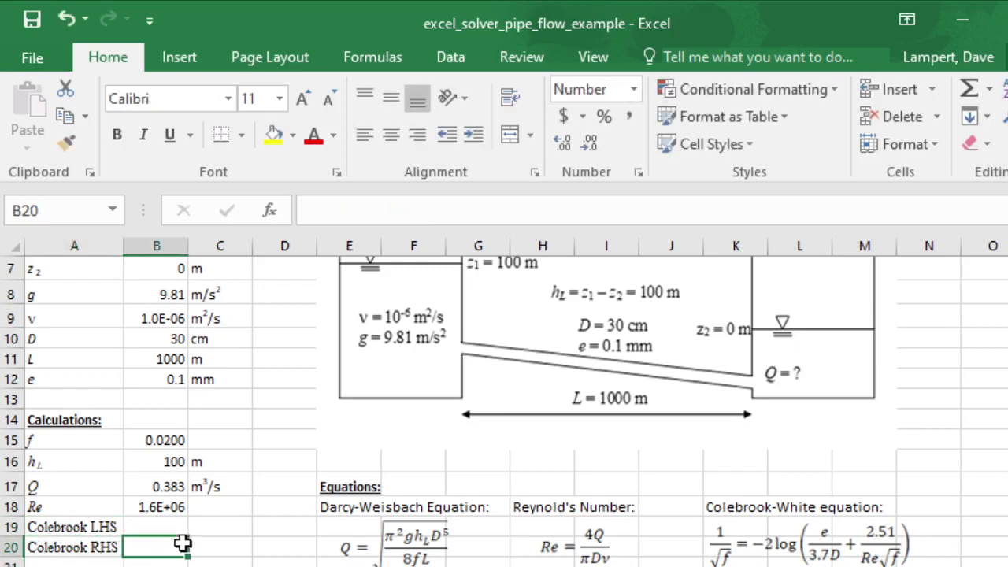
# Enter =1/SQRT(B15) in B19, giving the left side 7.07
pyautogui.click(170, 524)
pyautogui.write('=1')
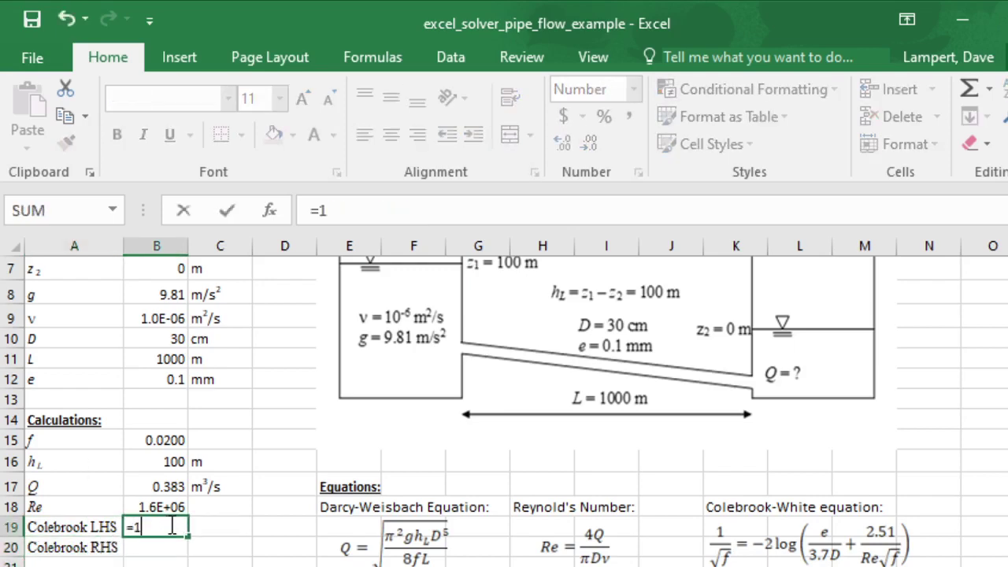
pyautogui.write('/sqrt(')
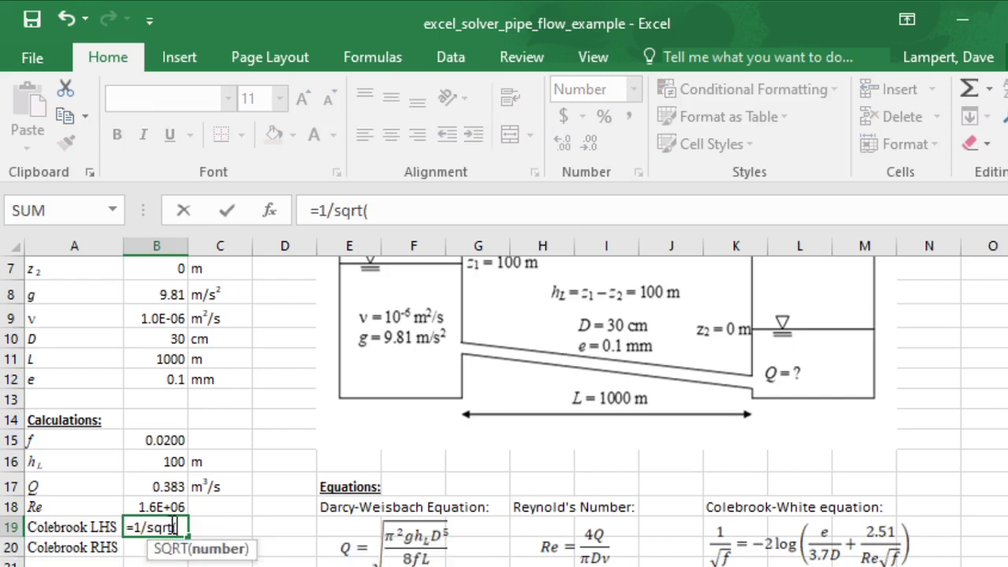
pyautogui.click(158, 440)
pyautogui.press('Return')
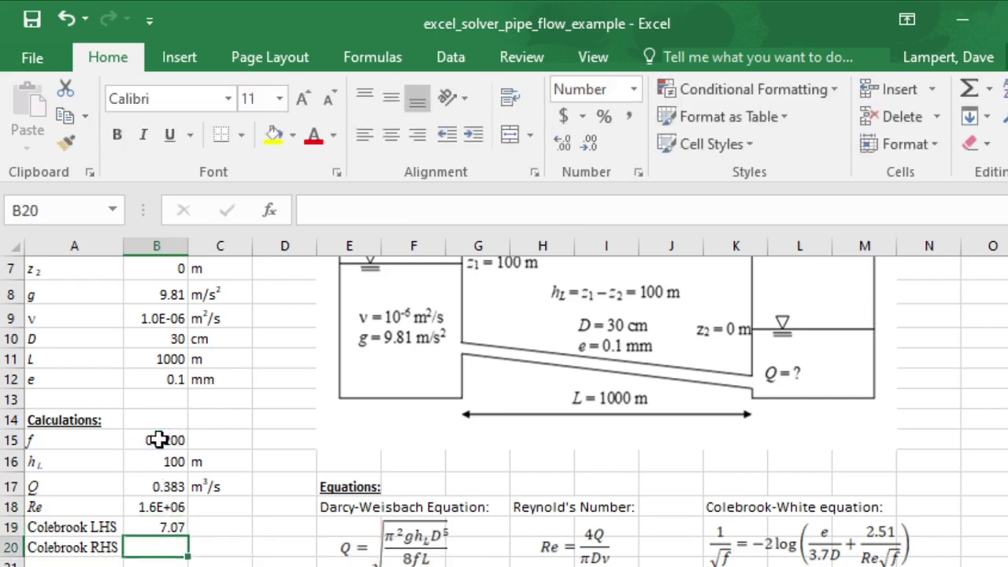
# Enter =-2*LOG10(B12/10/3.7/B10+2.51/SQRT(B15)/B18) in B20, giving 7.99
pyautogui.write('=-2*')
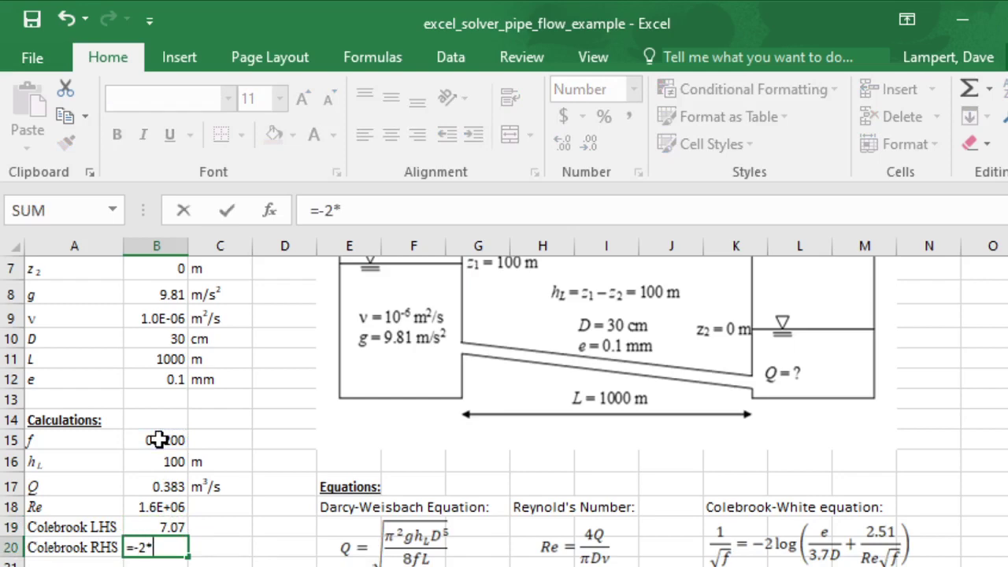
pyautogui.write('log10(')
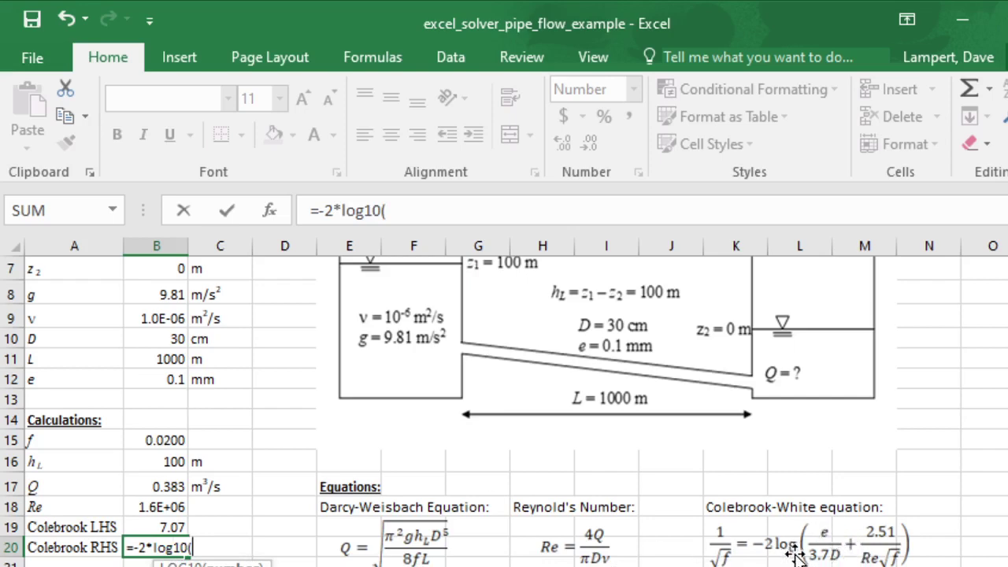
pyautogui.click(172, 383)
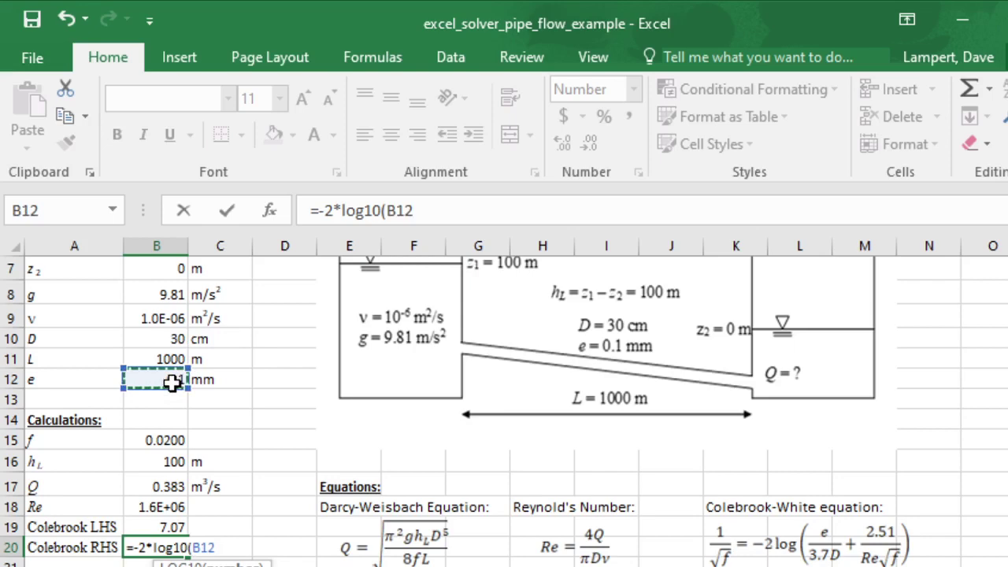
pyautogui.write('/10')
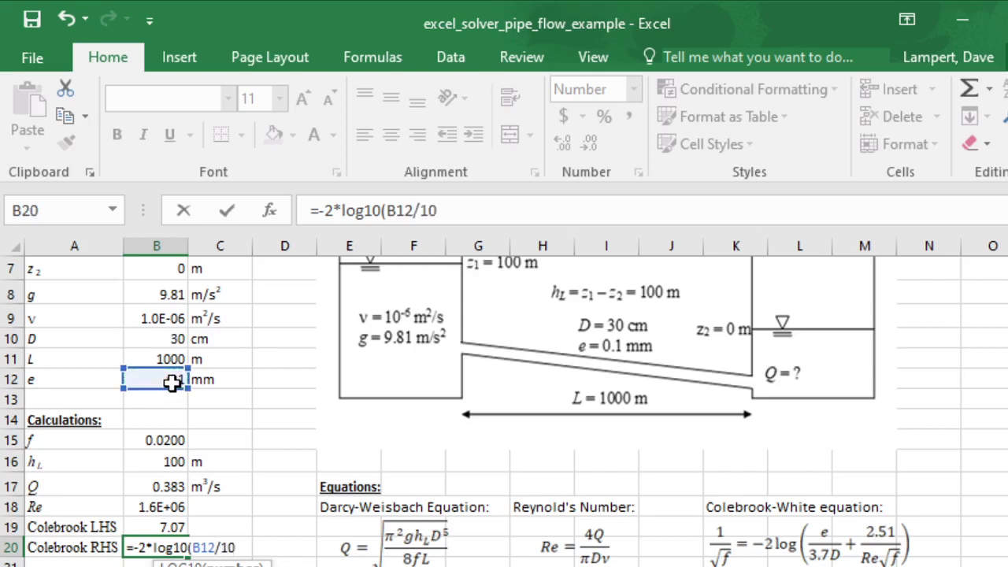
pyautogui.write('/3.7/')
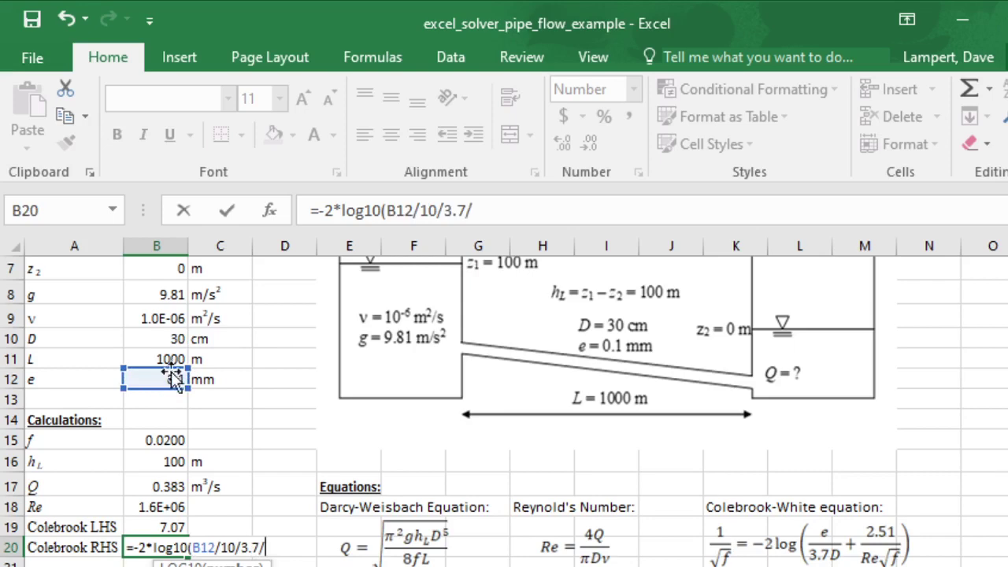
pyautogui.click(165, 338)
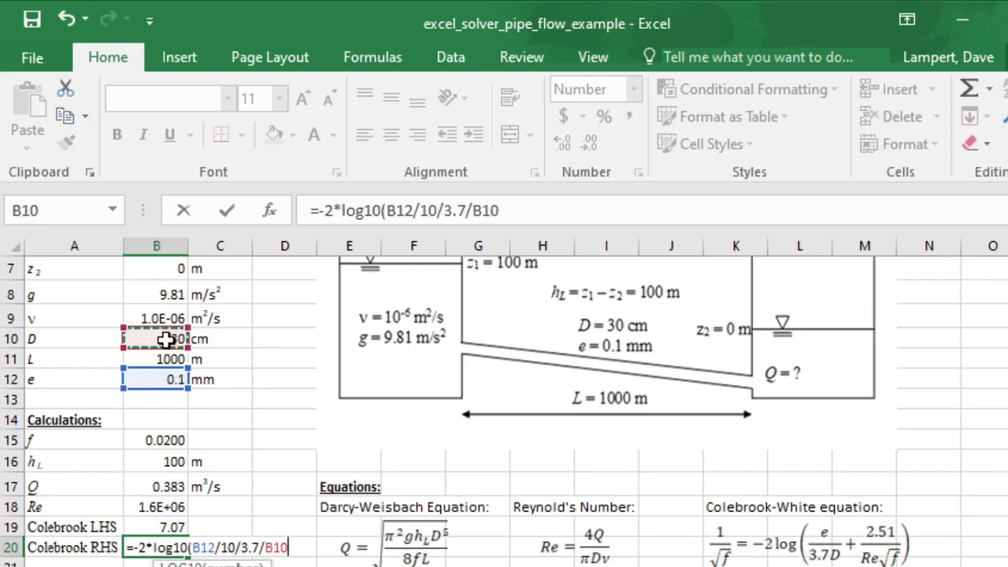
pyautogui.write('+2.51')
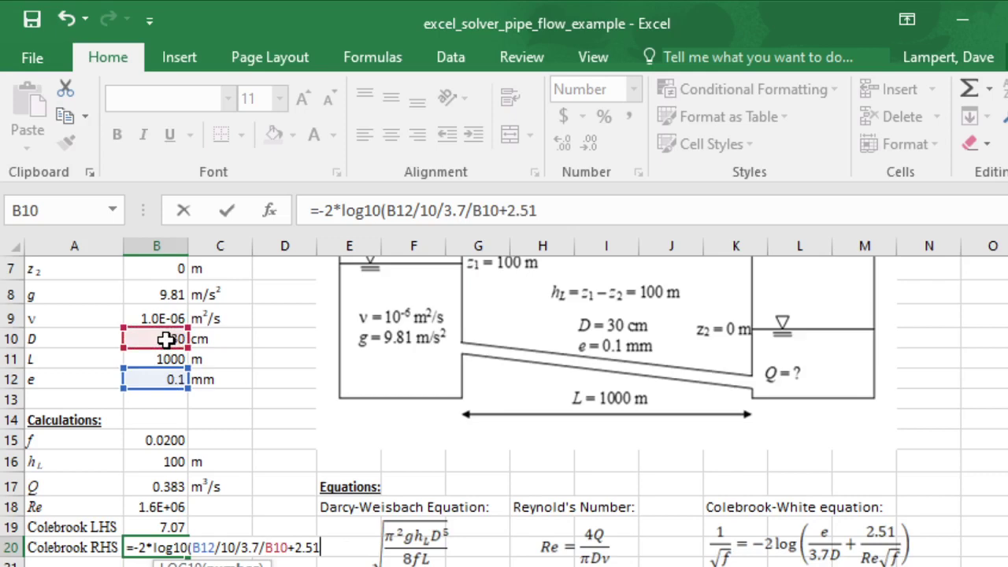
pyautogui.write('/sqrt(')
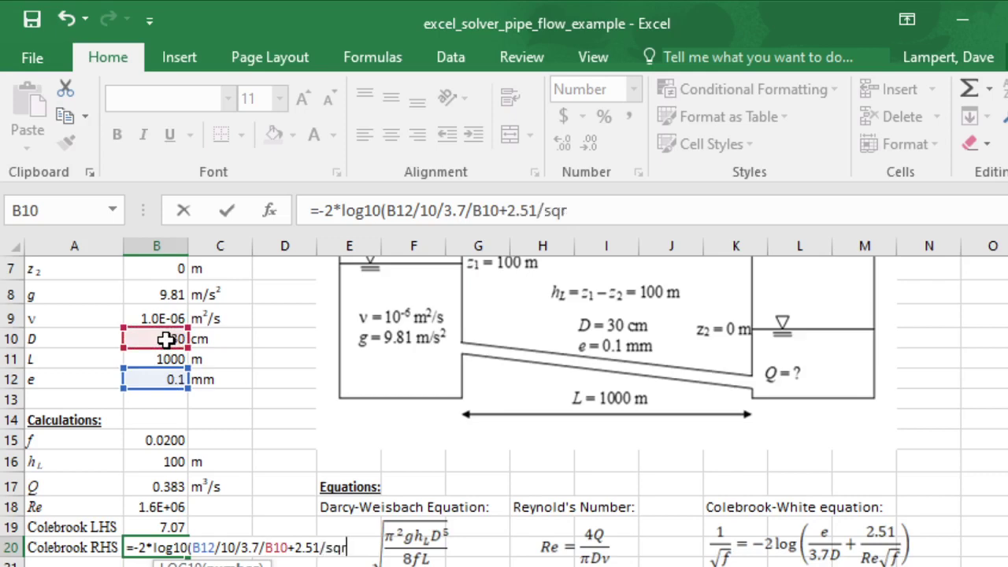
pyautogui.click(156, 439)
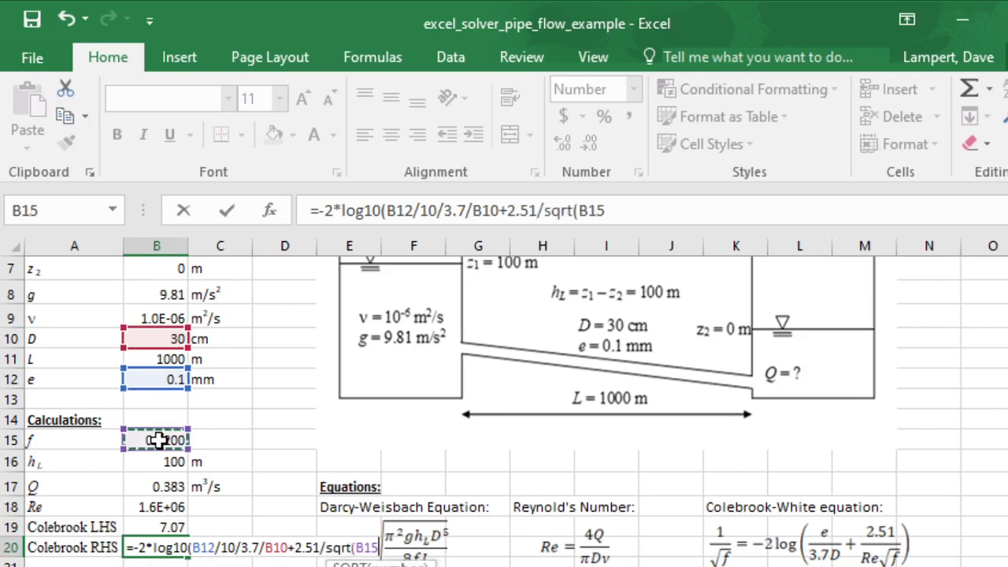
pyautogui.write(')/')
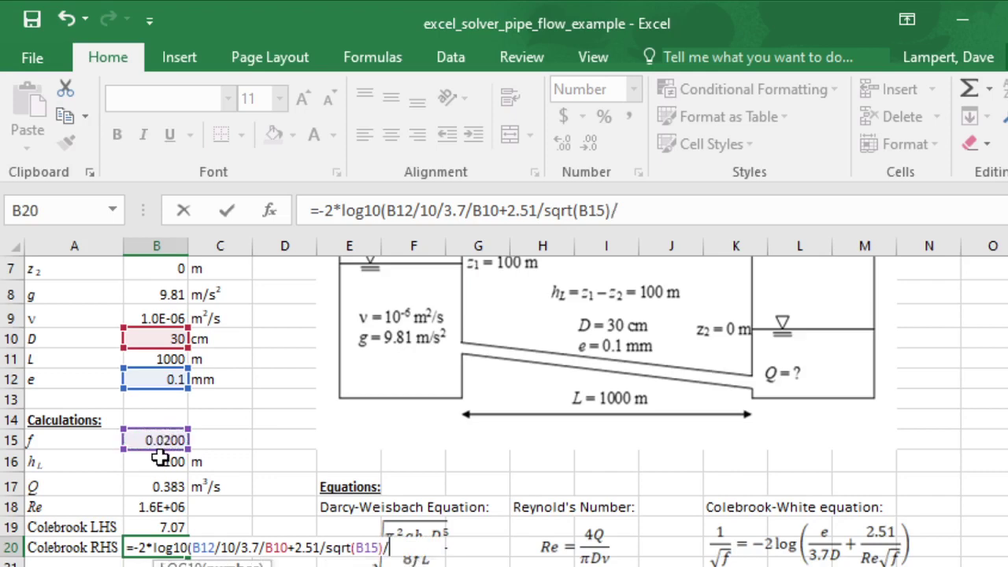
pyautogui.click(160, 507)
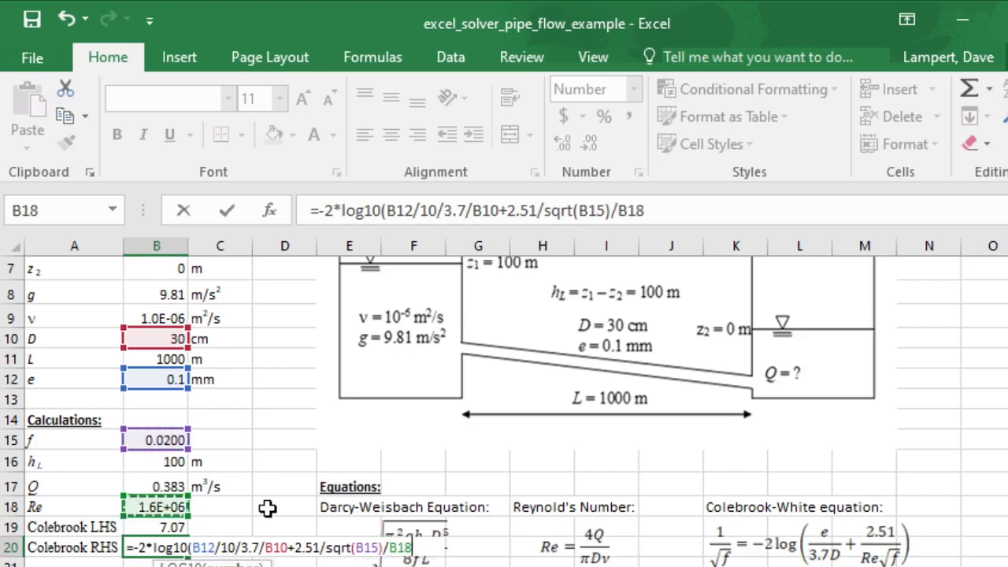
pyautogui.write(')')
pyautogui.press('Return')
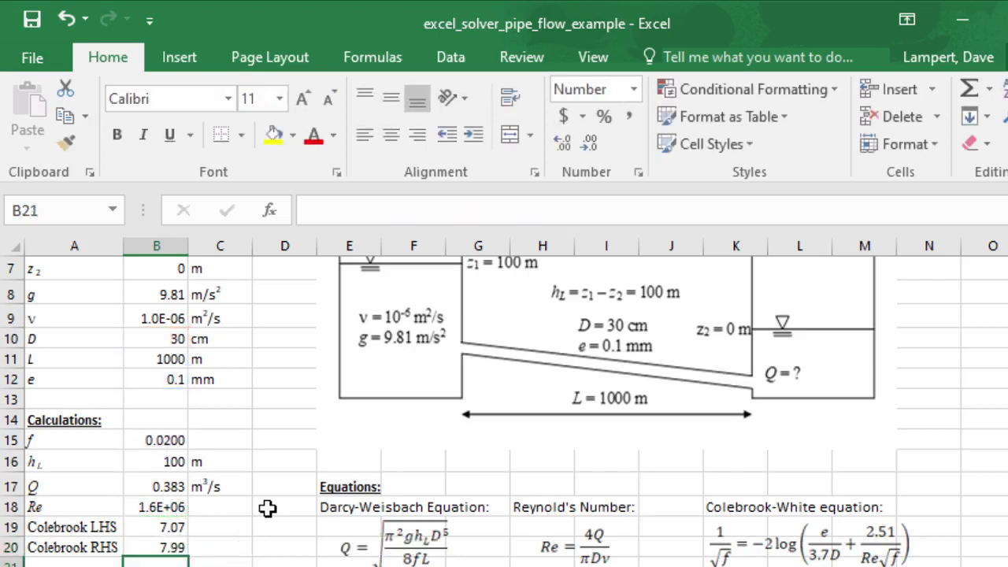
# Add a closure row: label A21 'closure' with B21 = B19 − B20
pyautogui.click(150, 529)
pyautogui.click(150, 546)
pyautogui.click(88, 564)
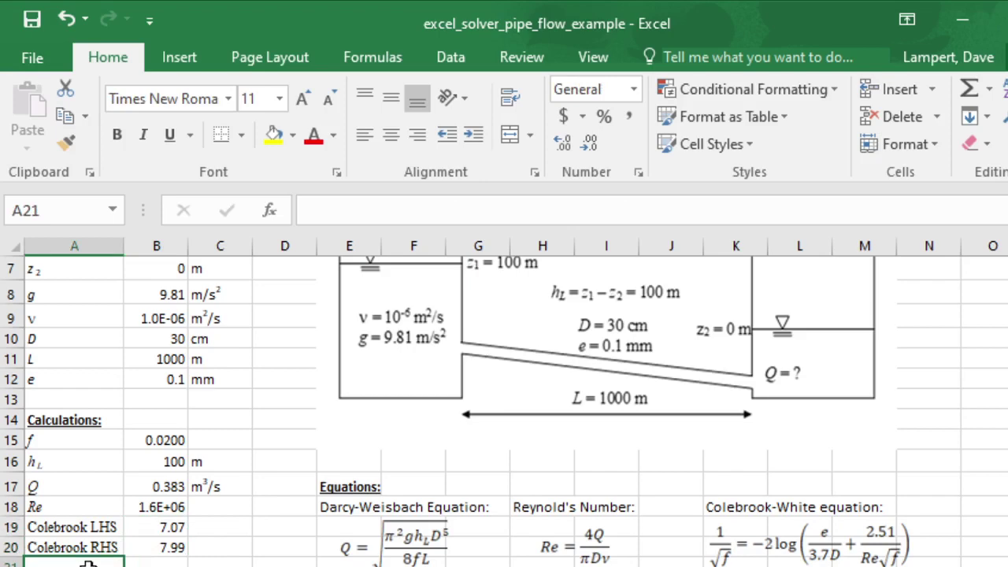
pyautogui.write('clos')
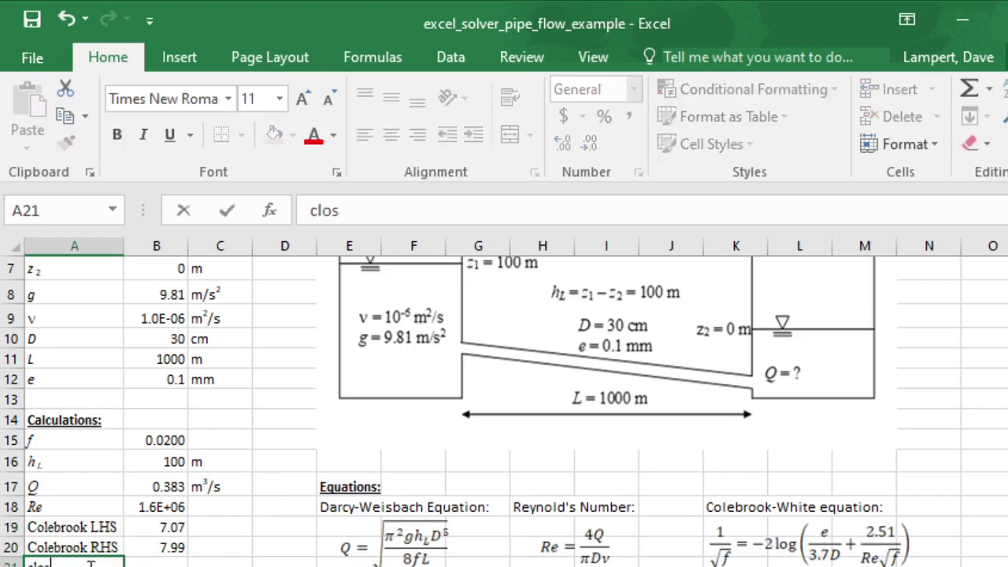
pyautogui.write('ure')
pyautogui.press('Return')
pyautogui.press('Up')
pyautogui.press('Right')
pyautogui.write('=')
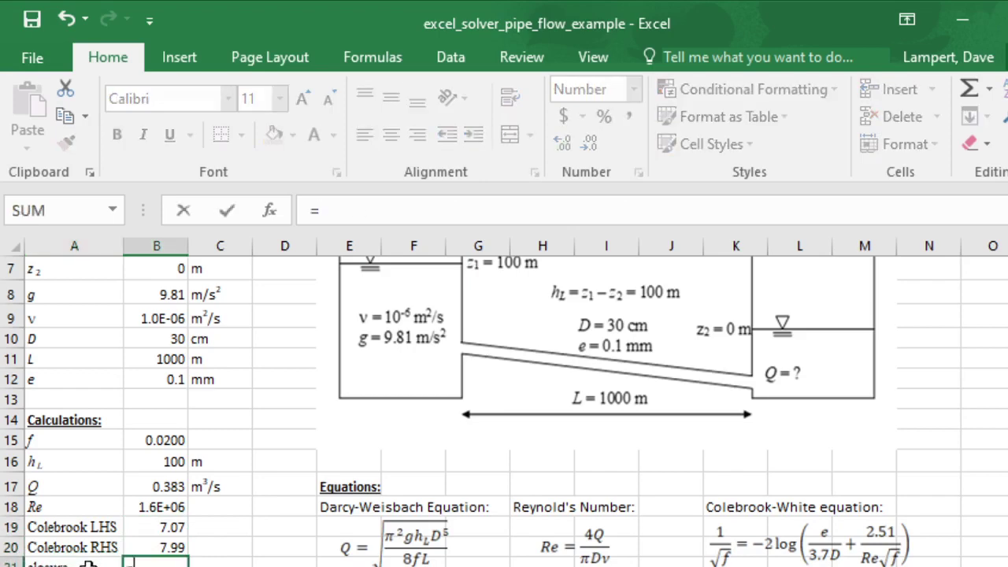
pyautogui.press('Up')
pyautogui.press('Up')
pyautogui.write('-')
pyautogui.press('Up')
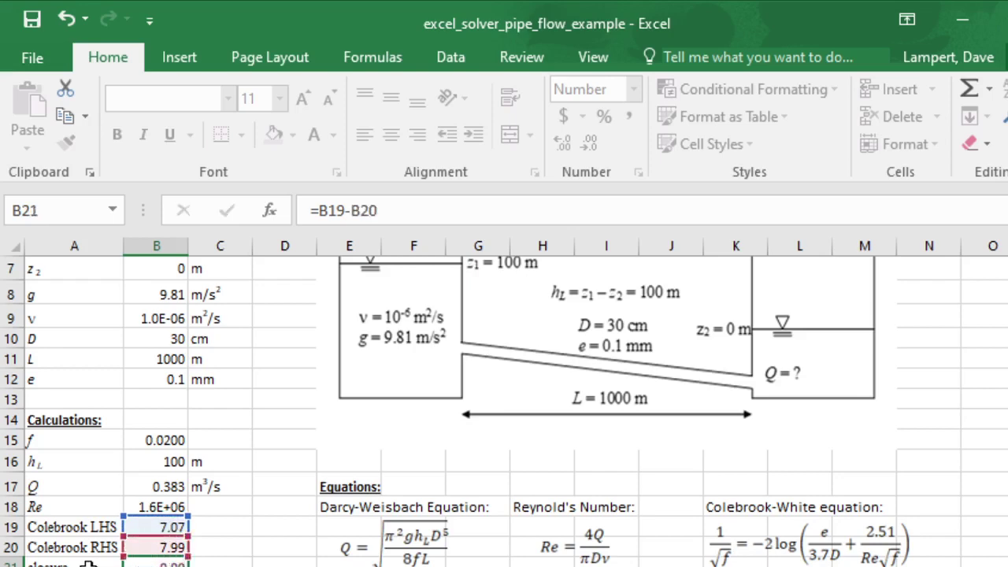
pyautogui.press('Return')
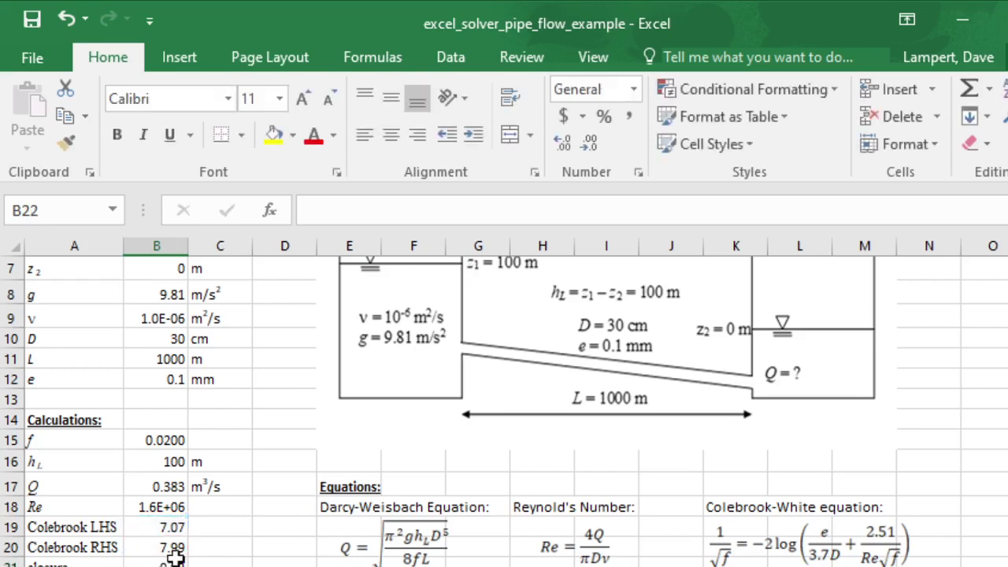
# Try f values of 0.03 and 0.01 in B15, then reset it to 0.02
pyautogui.click(183, 441)
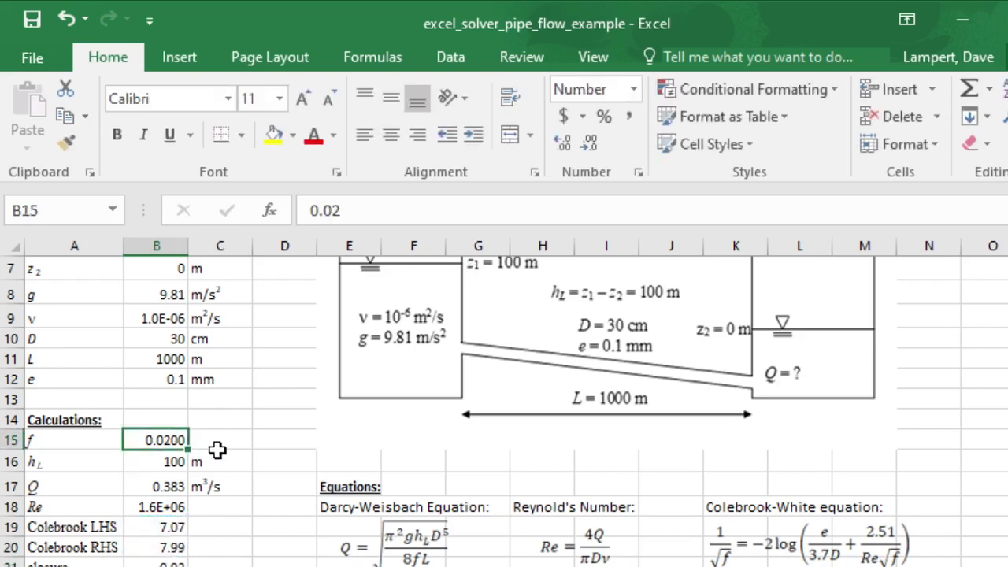
pyautogui.write('.03')
pyautogui.press('Return')
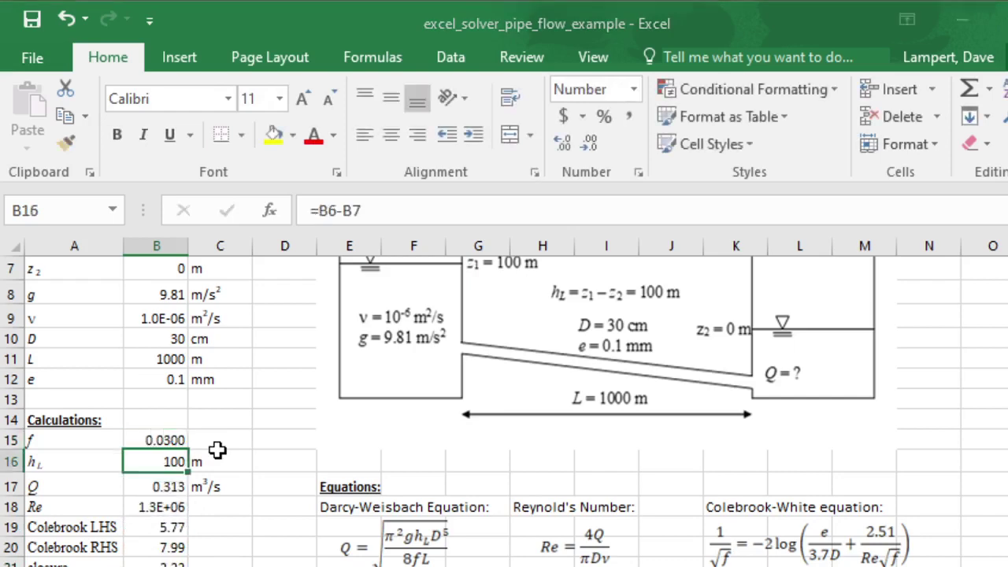
pyautogui.press('Up')
pyautogui.write('.01')
pyautogui.press('Return')
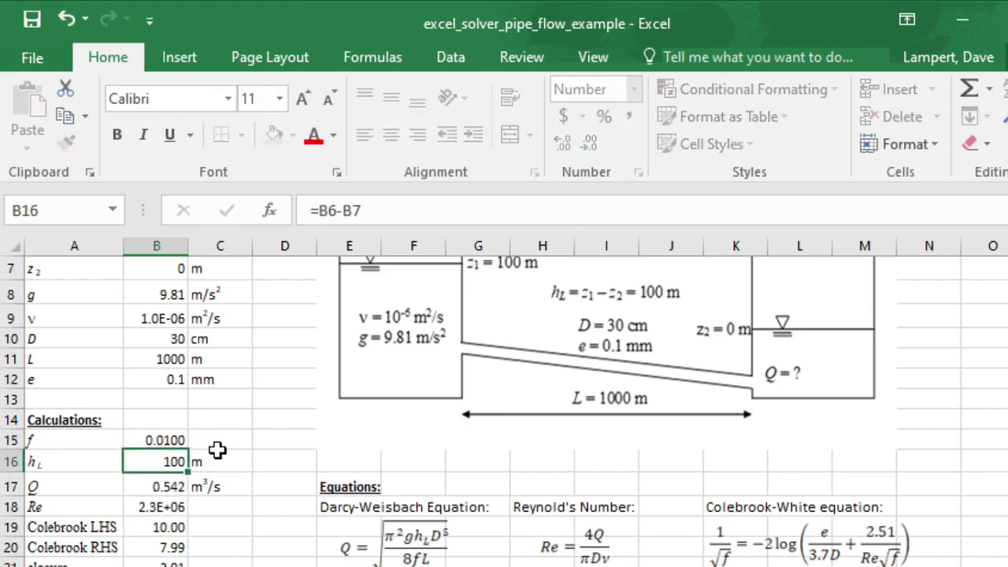
pyautogui.press('Up')
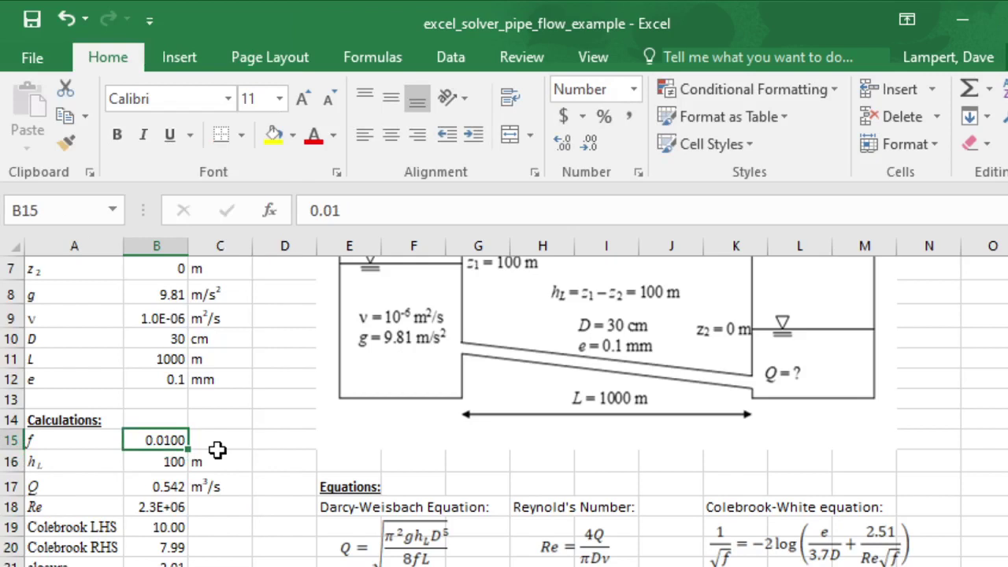
pyautogui.write('.02')
pyautogui.press('Return')
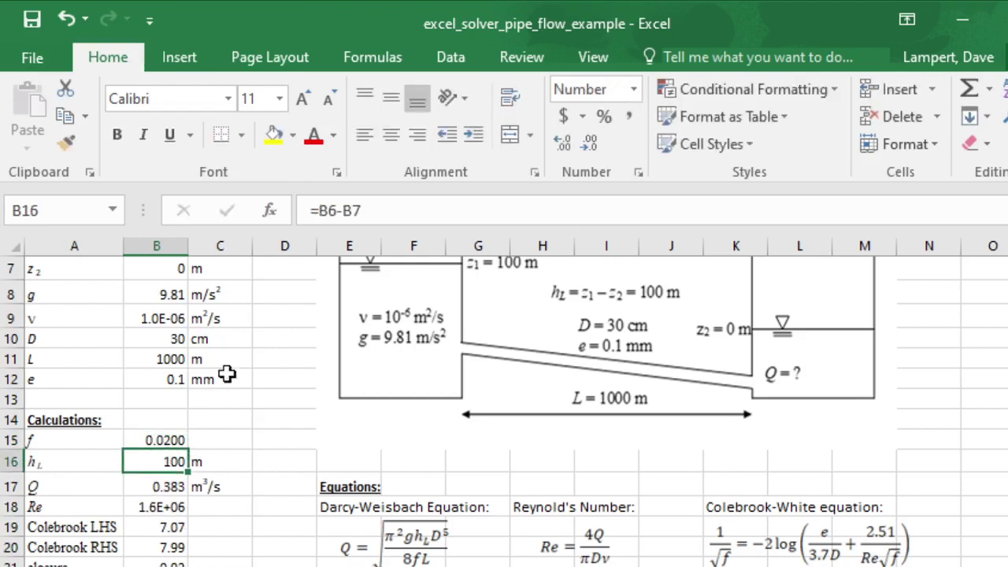
# Set up Solver with objective $B$21, Value Of 0, by changing $B$15
pyautogui.click(466, 59)
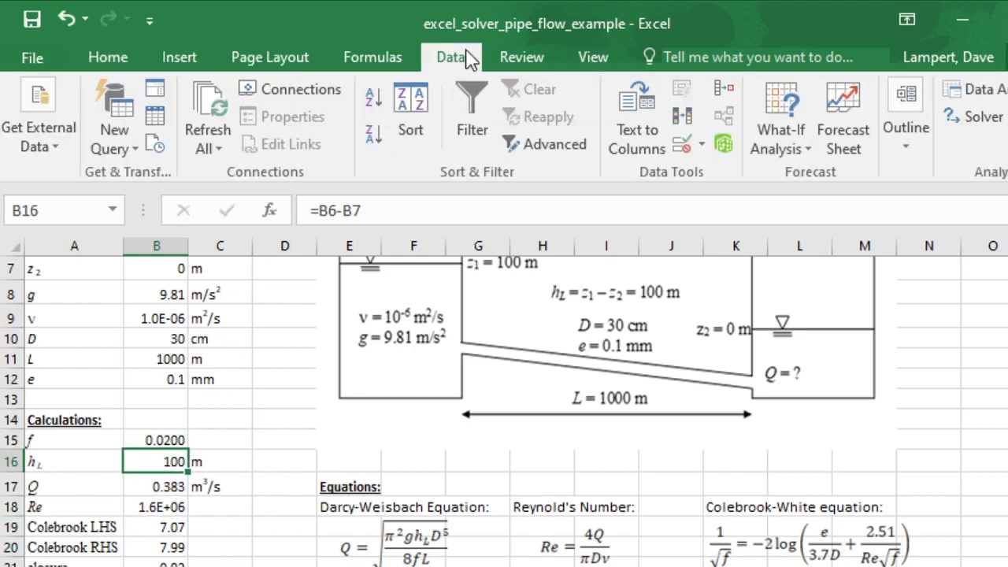
pyautogui.click(994, 120)
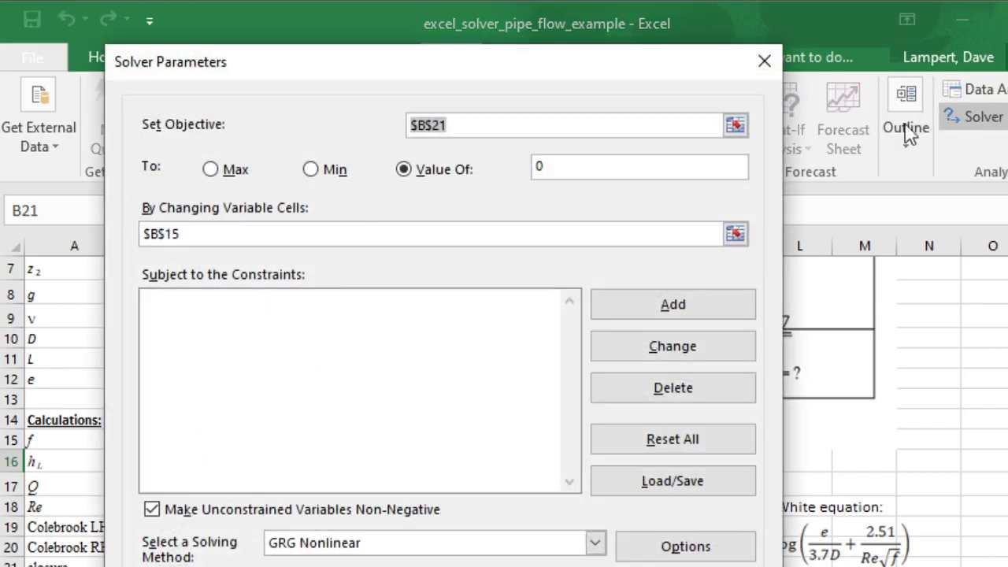
pyautogui.click(740, 126)
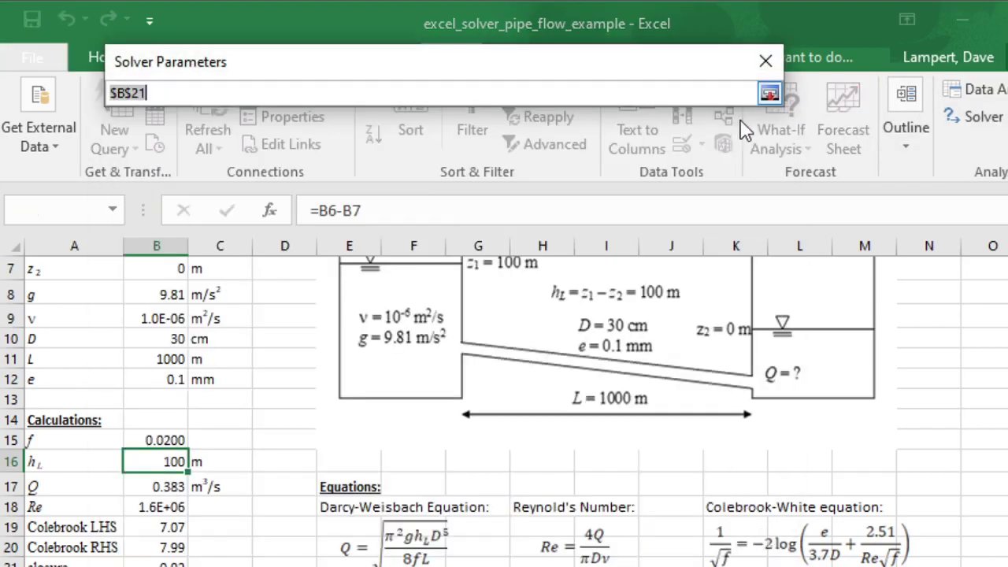
pyautogui.click(180, 561)
pyautogui.press('Return')
pyautogui.click(402, 171)
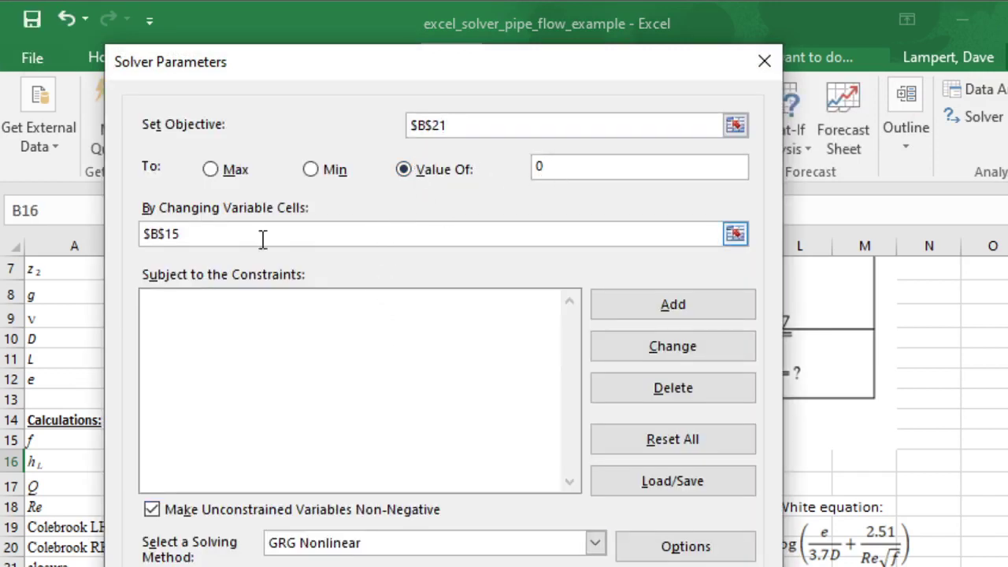
pyautogui.click(736, 234)
pyautogui.click(167, 441)
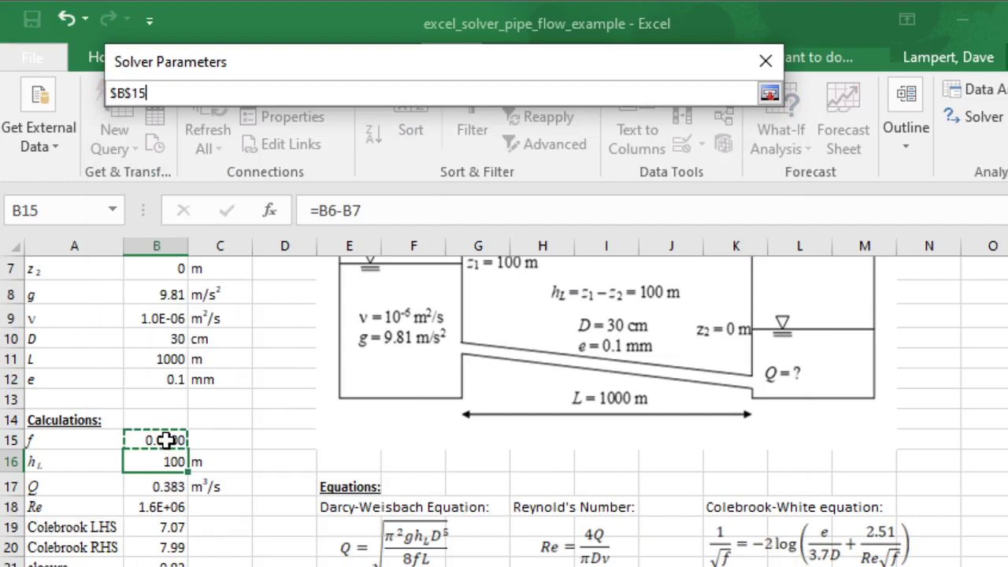
pyautogui.press('Return')
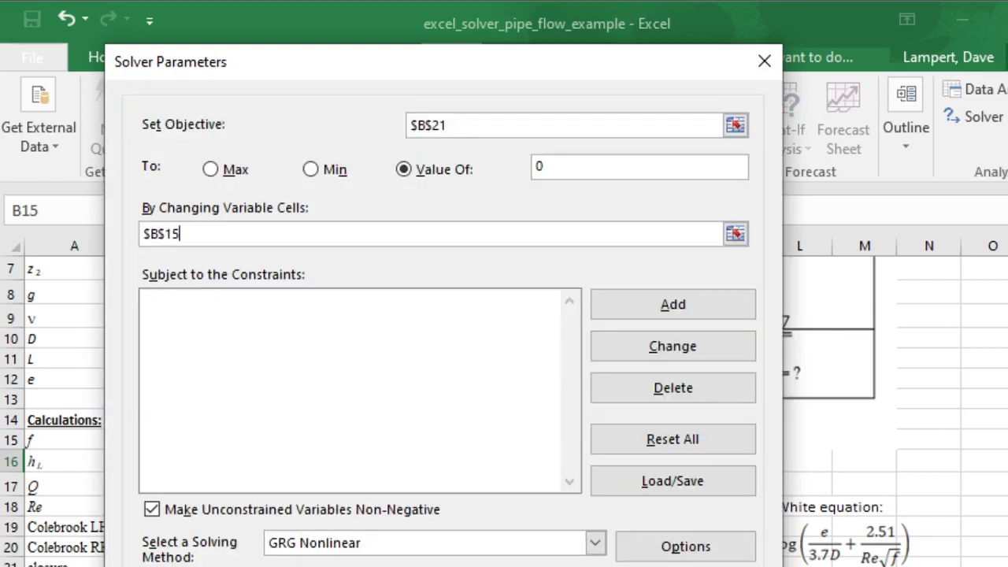
# Solve and keep the solution, giving f = 0.0157 and Q = 0.433 m³/s
pyautogui.press('Return')
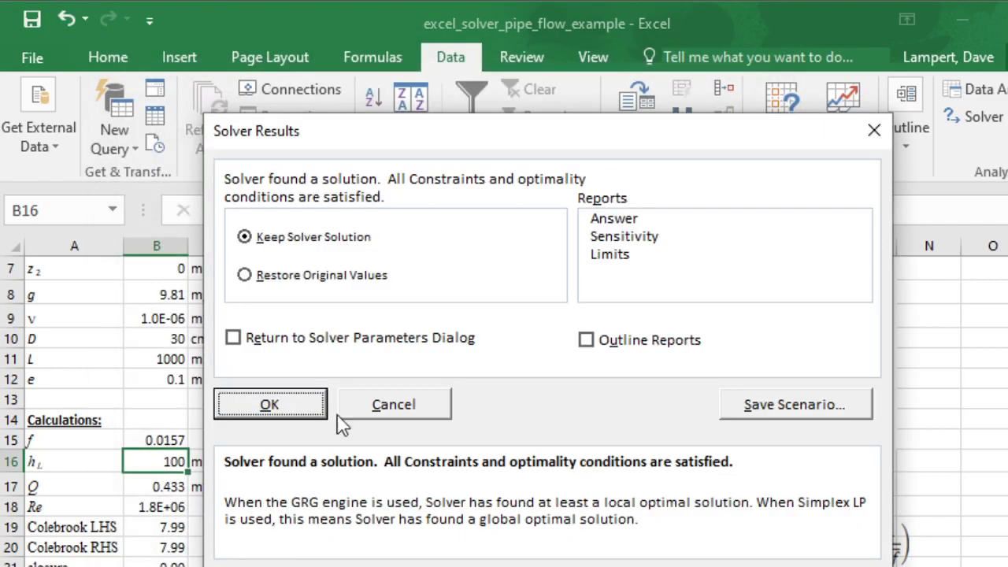
pyautogui.click(323, 406)
pyautogui.click(235, 447)
pyautogui.click(175, 440)
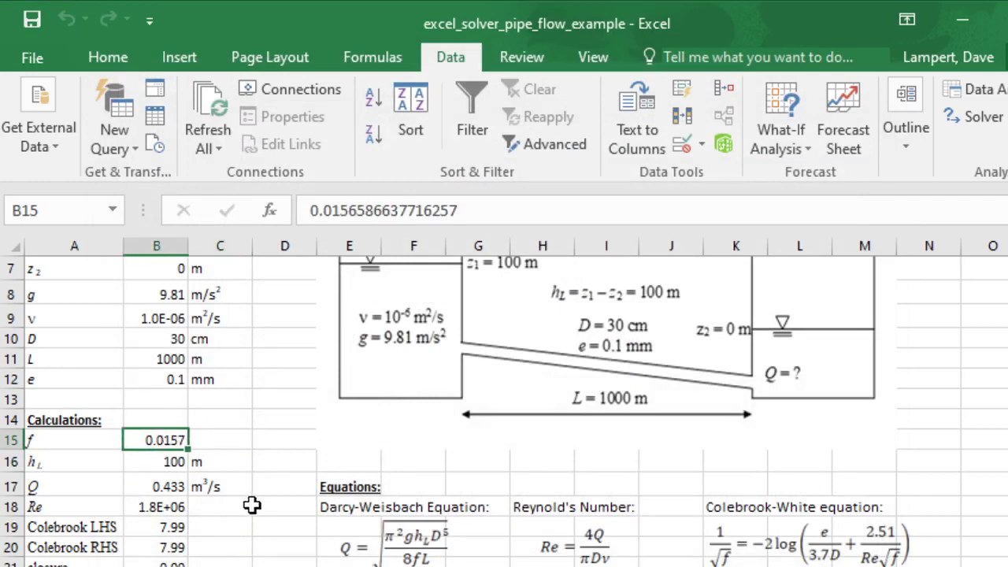
# Enter the label 'Max flow rate' in cell A23, below the solved closure row
pyautogui.click(156, 561)
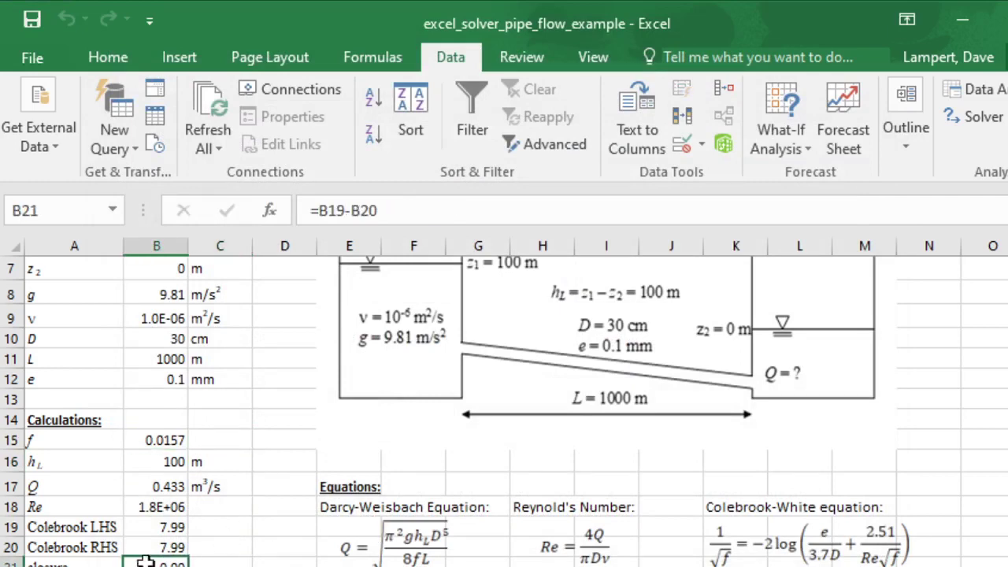
pyautogui.moveTo(102, 486); pyautogui.dragTo(243, 485)
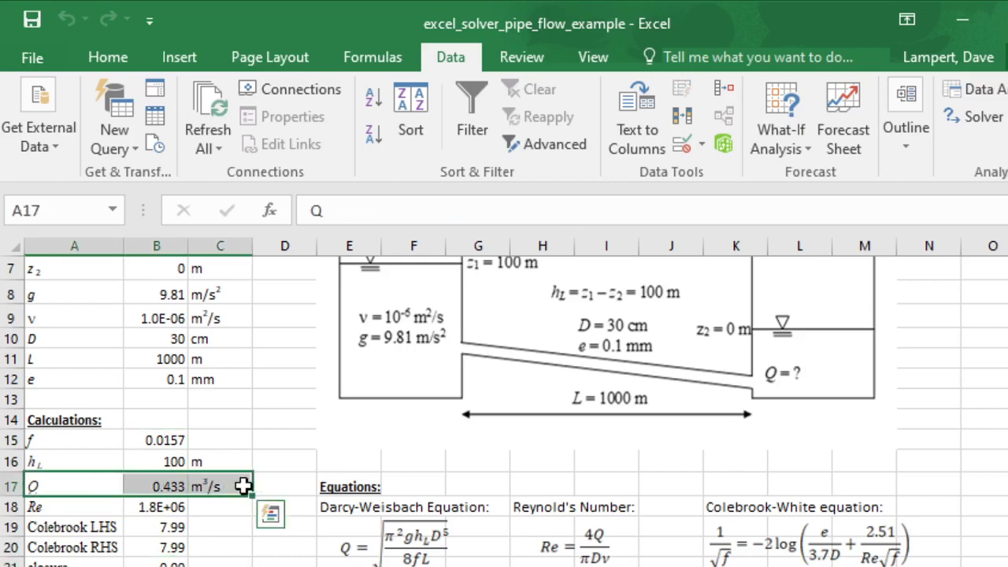
pyautogui.press('Down')
pyautogui.press('Down')
pyautogui.press('Down')
pyautogui.press('Down')
pyautogui.press('Down')
pyautogui.press('Down')
pyautogui.write('Q')
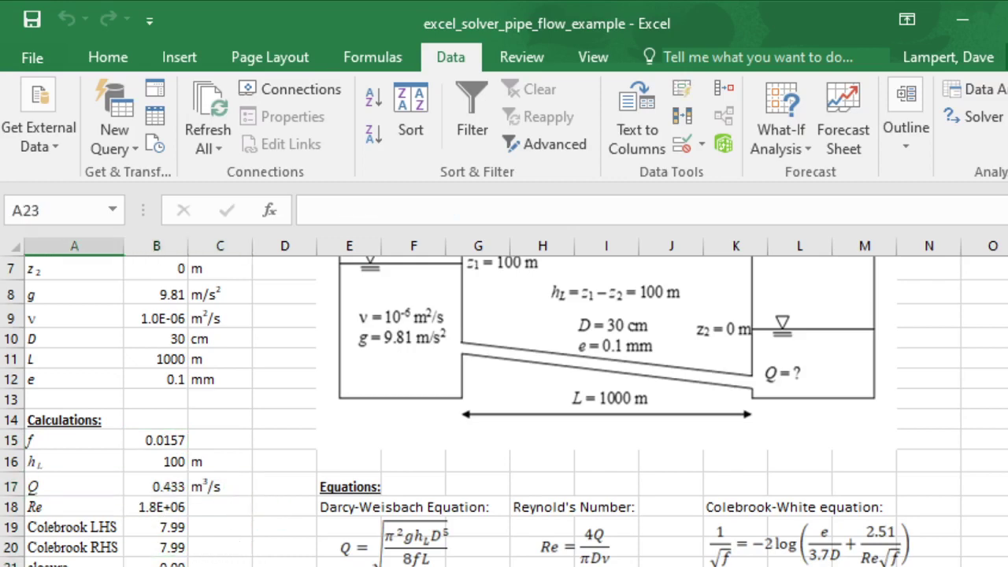
pyautogui.press('Tab')
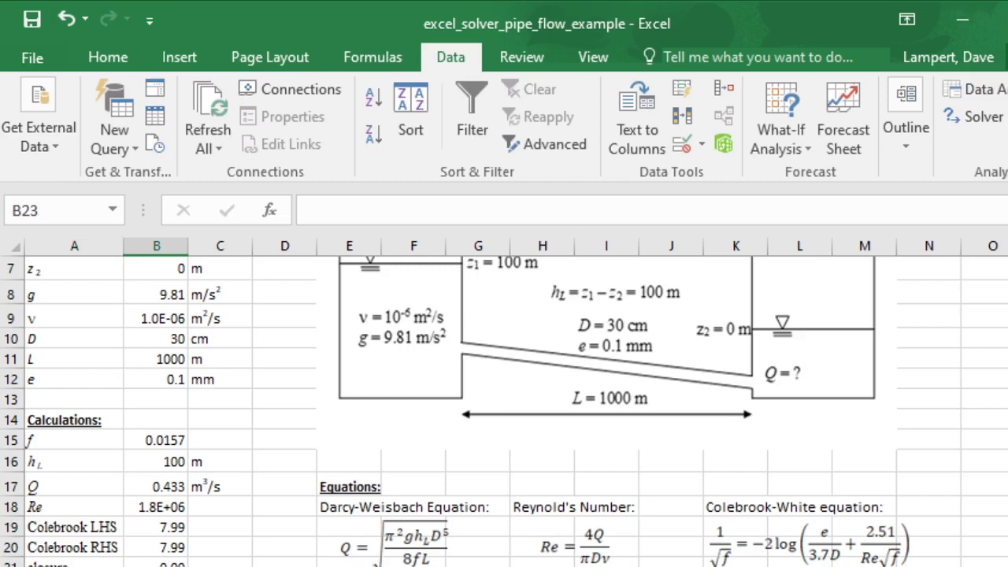
pyautogui.press('Left')
pyautogui.write('Flo')
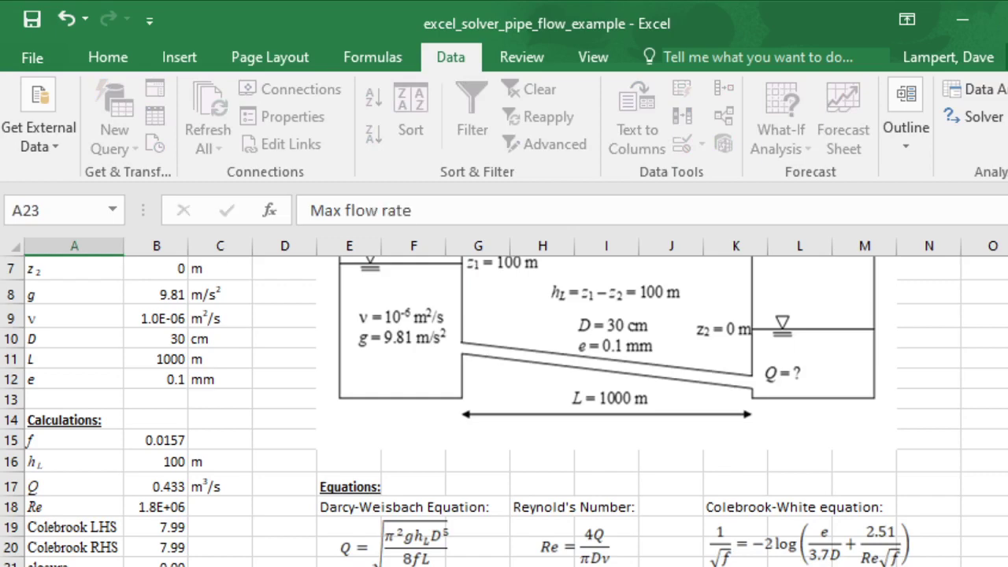
pyautogui.scroll(-1, 504, 394)
# Link B23 to the flow value in B17 (=B17) and C23 to its m³/s unit (=C17)
pyautogui.press('Right')
pyautogui.write('=')
pyautogui.press('Up')
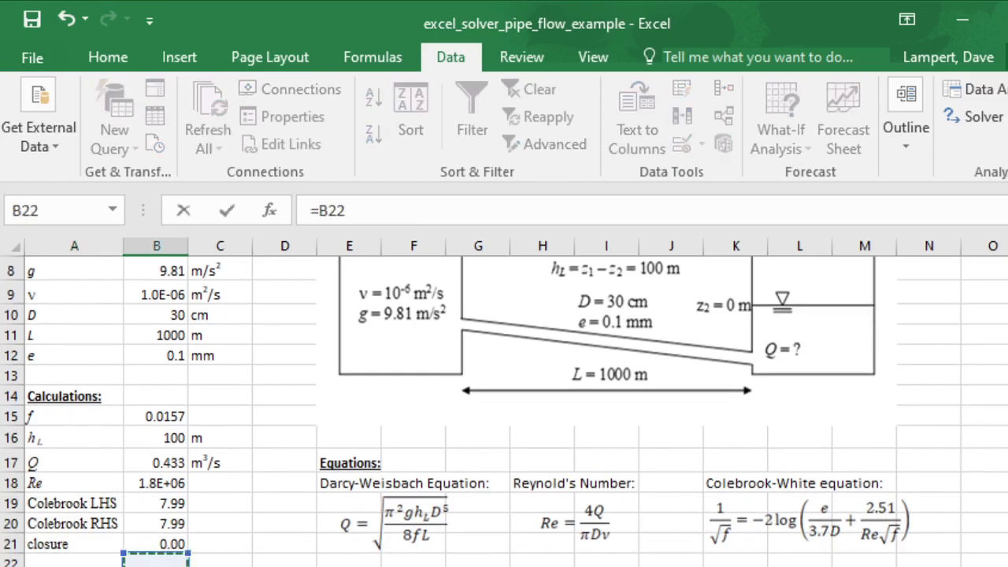
pyautogui.press('Up')
pyautogui.press('Up')
pyautogui.press('Up')
pyautogui.press('Up')
pyautogui.press('Up')
pyautogui.press('Return')
pyautogui.press('Right')
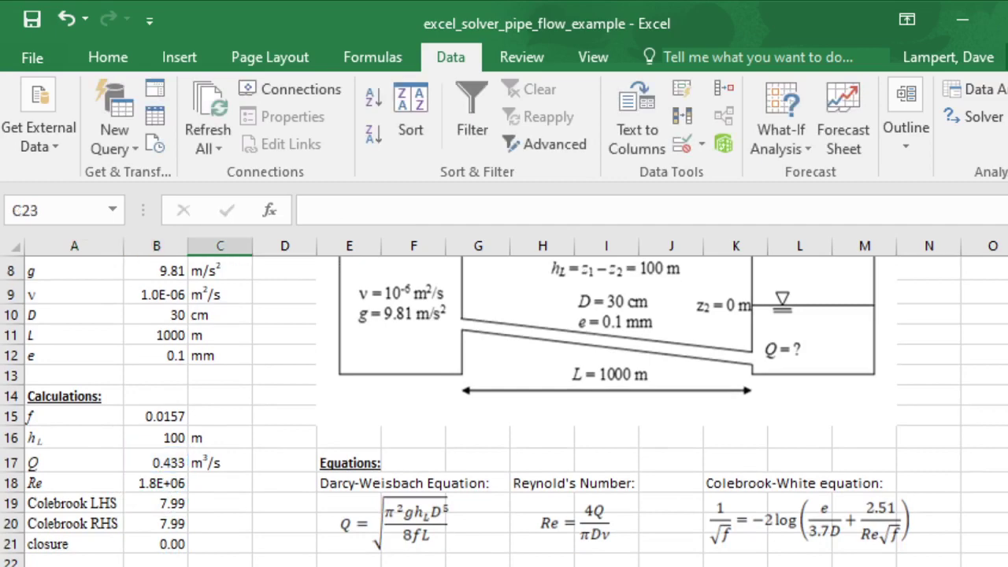
pyautogui.write('=')
pyautogui.press('Up')
pyautogui.press('Up')
pyautogui.press('Up')
pyautogui.press('Up')
pyautogui.press('Up')
pyautogui.press('Up')
pyautogui.press('Return')
# Make the 'Max flow rate' label in A23 bold
pyautogui.press('Up')
pyautogui.press('Left')
pyautogui.press('Left')
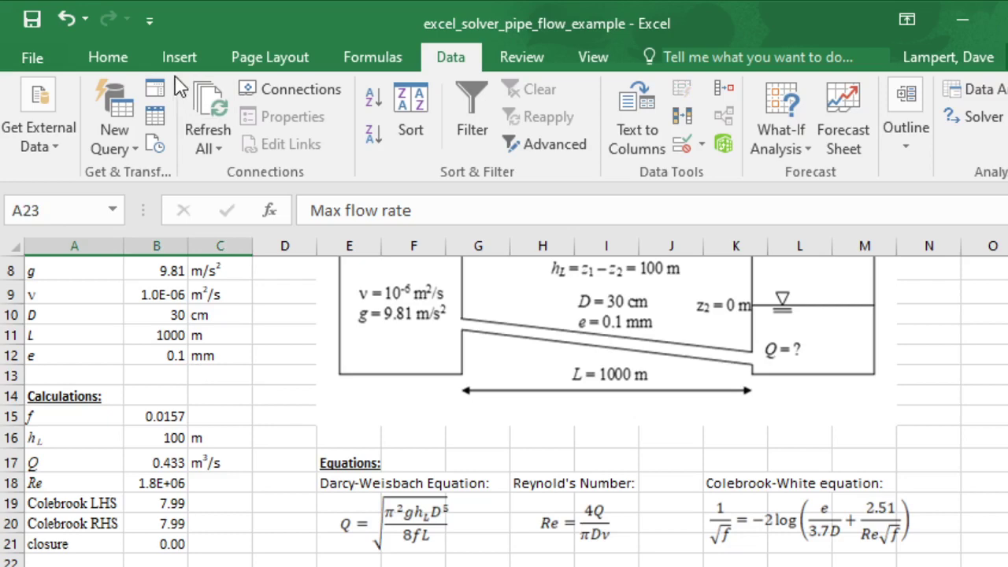
pyautogui.click(125, 66)
pyautogui.click(117, 134)
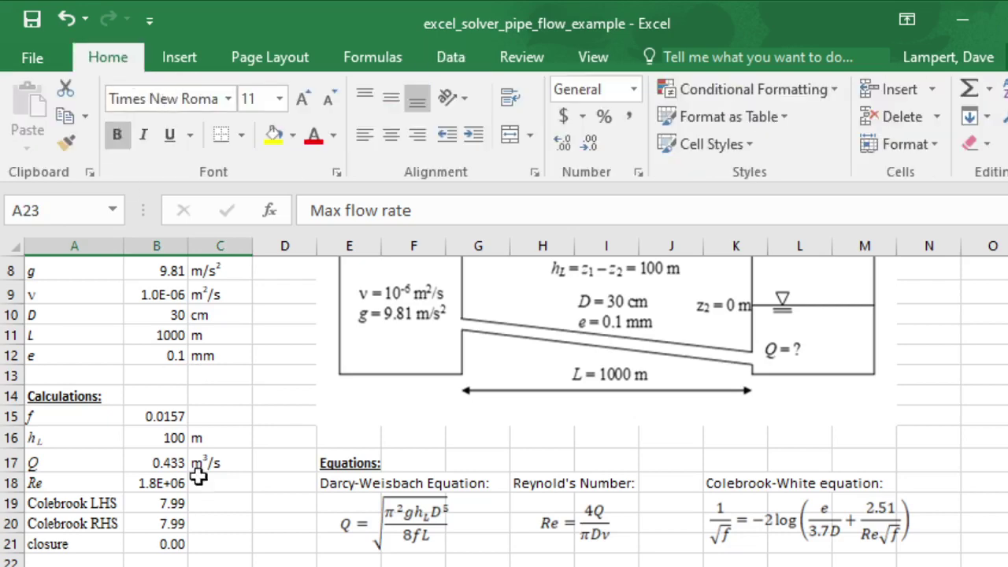
pyautogui.click(228, 461)
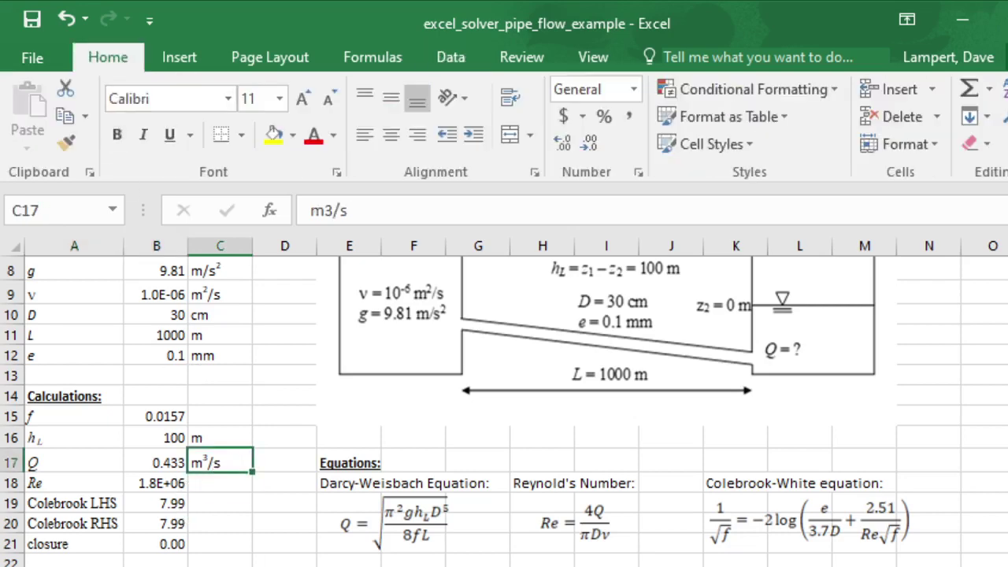
pyautogui.press('Down')
pyautogui.press('Down')
pyautogui.press('Down')
pyautogui.press('Down')
pyautogui.press('Down')
pyautogui.press('Down')
pyautogui.press('Left')
pyautogui.press('Left')
pyautogui.press('F2')
pyautogui.press('Return')
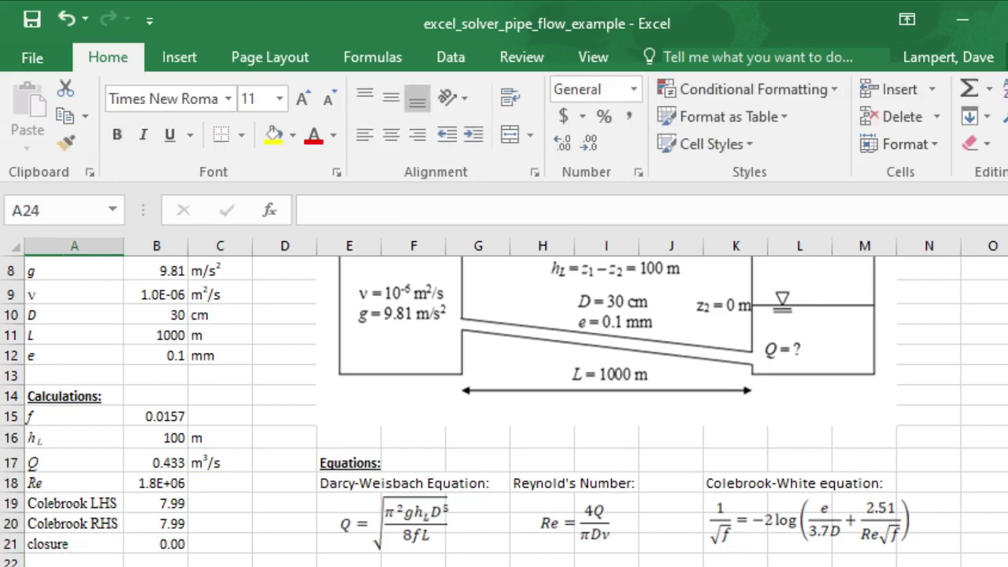
pyautogui.scroll(3, 174, 436)
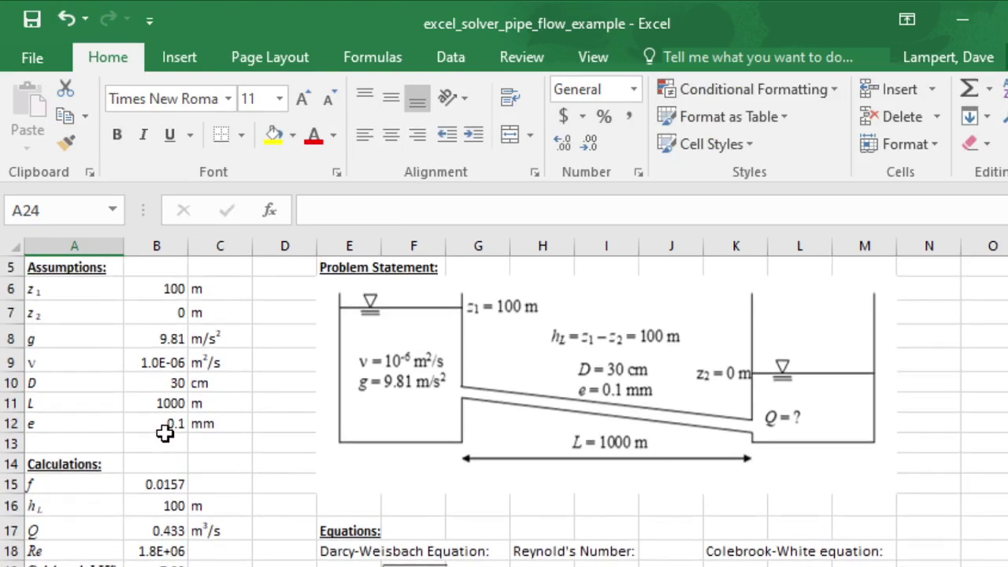
pyautogui.click(161, 378)
pyautogui.click(91, 268)
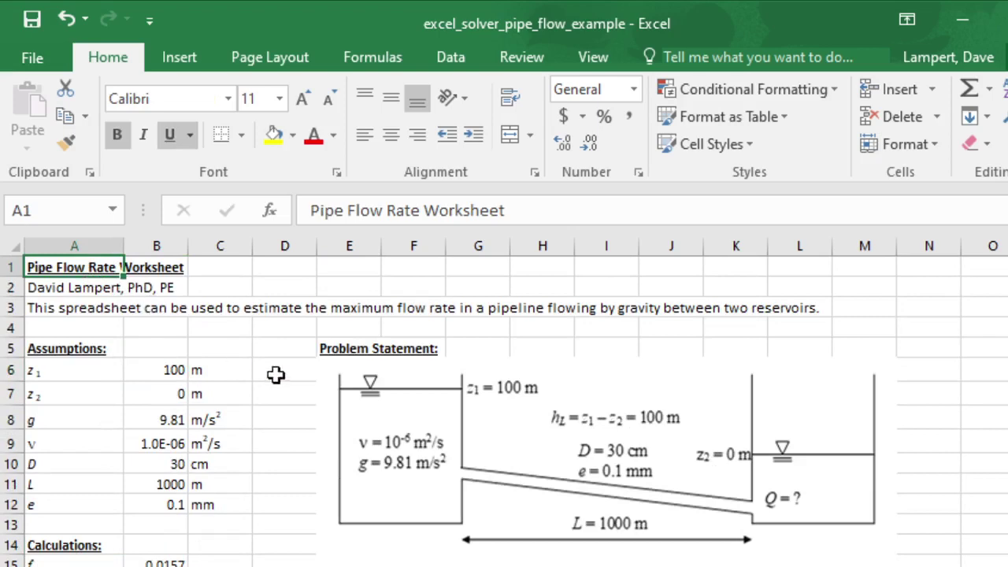
pyautogui.scroll(-2, 255, 449)
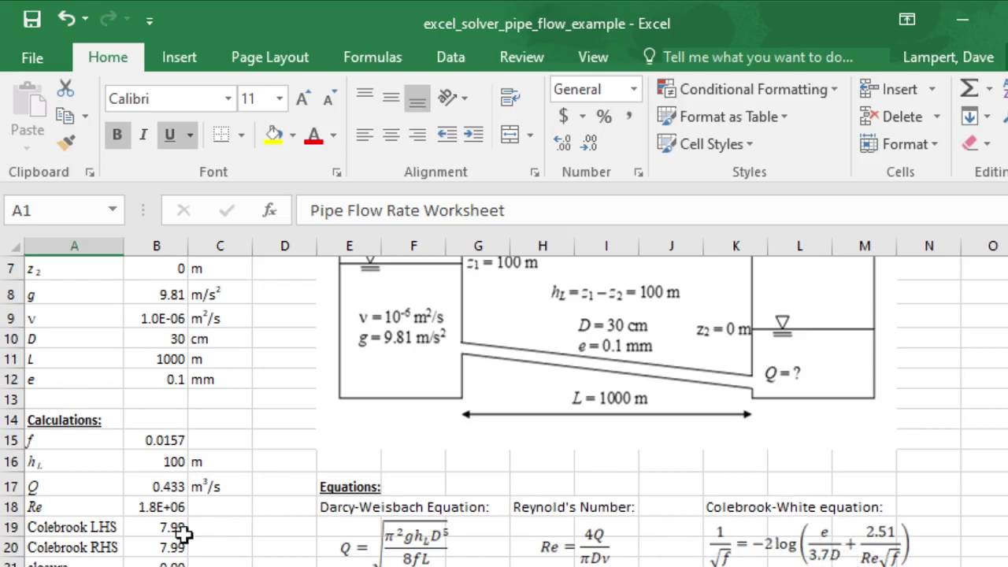
pyautogui.click(158, 566)
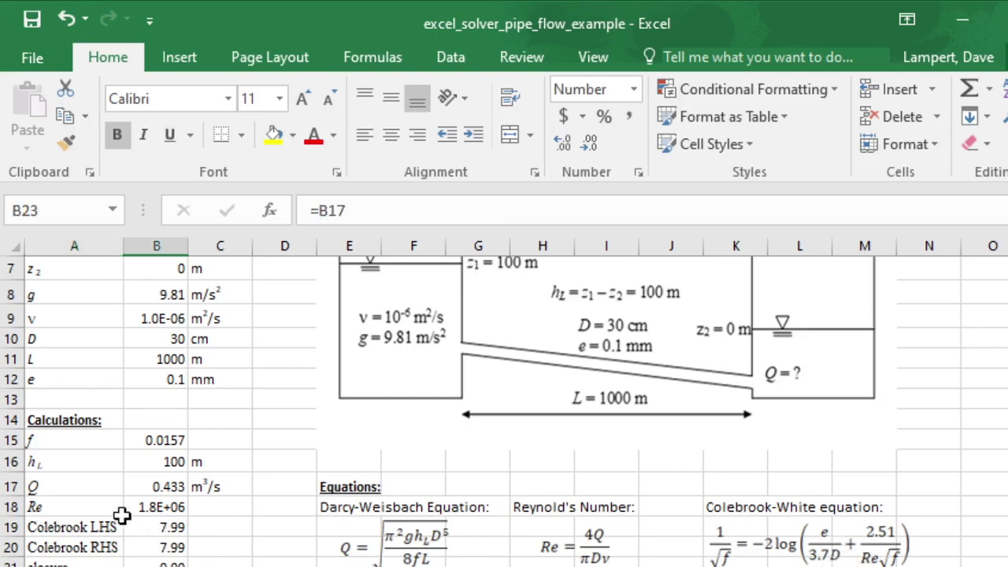
pyautogui.scroll(2, 160, 447)
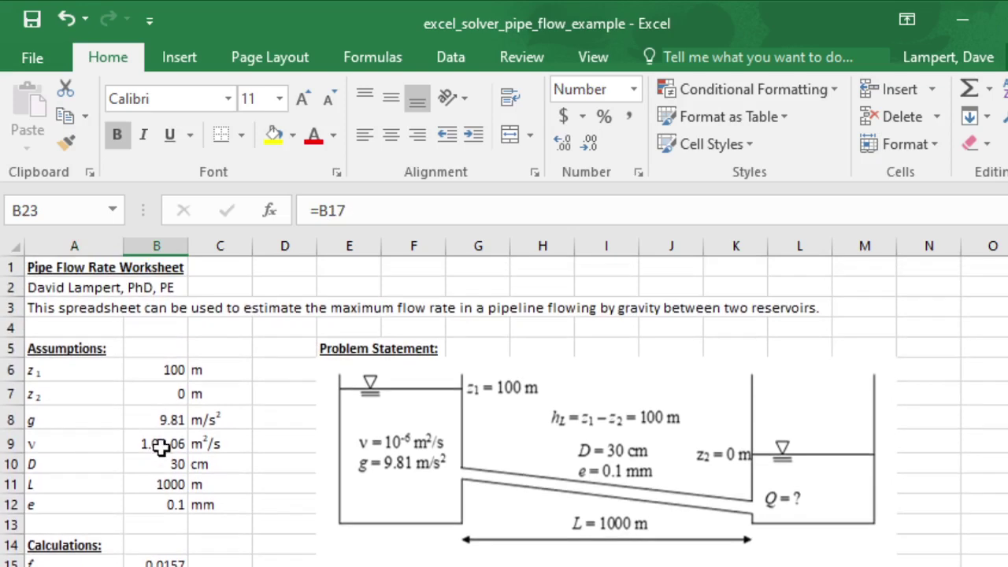
pyautogui.click(164, 372)
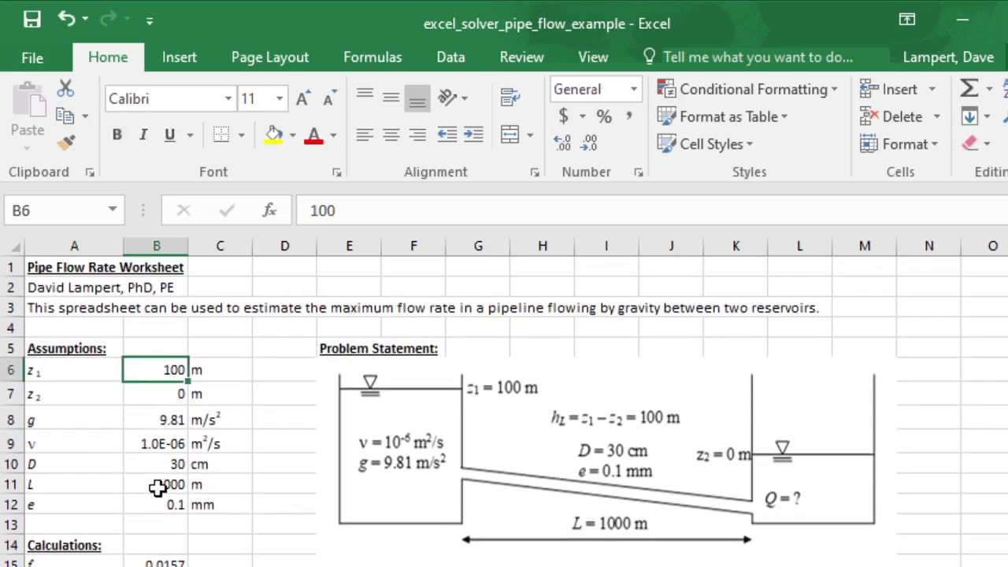